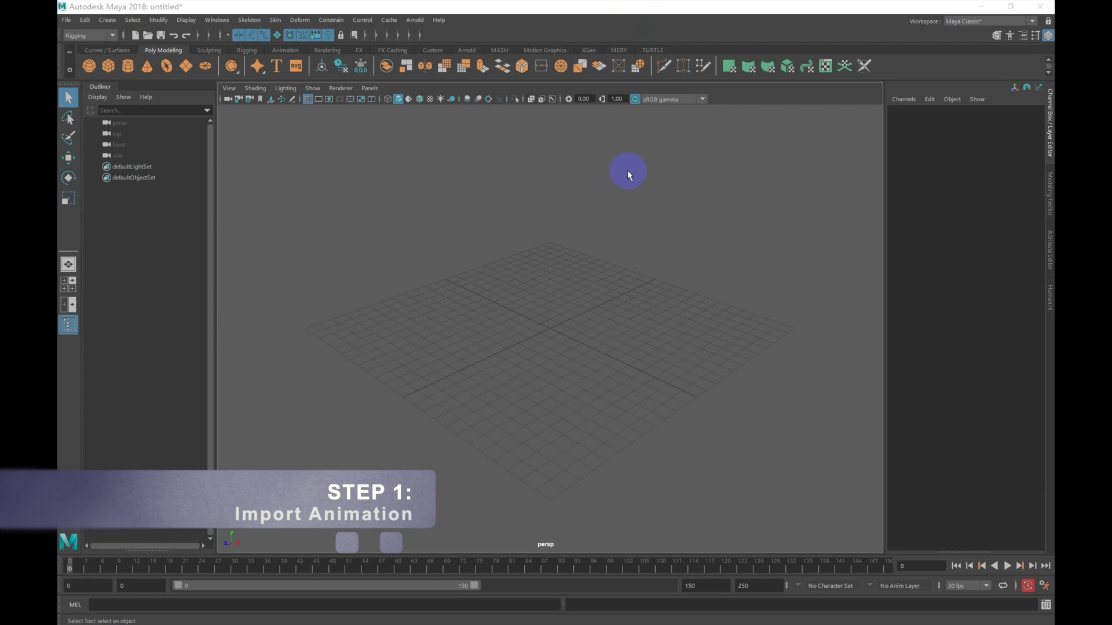
- Import the animation file dance_Adult_Female(includeTPose).fbx into the scene
left_click(66, 20)
left_click(95, 146)
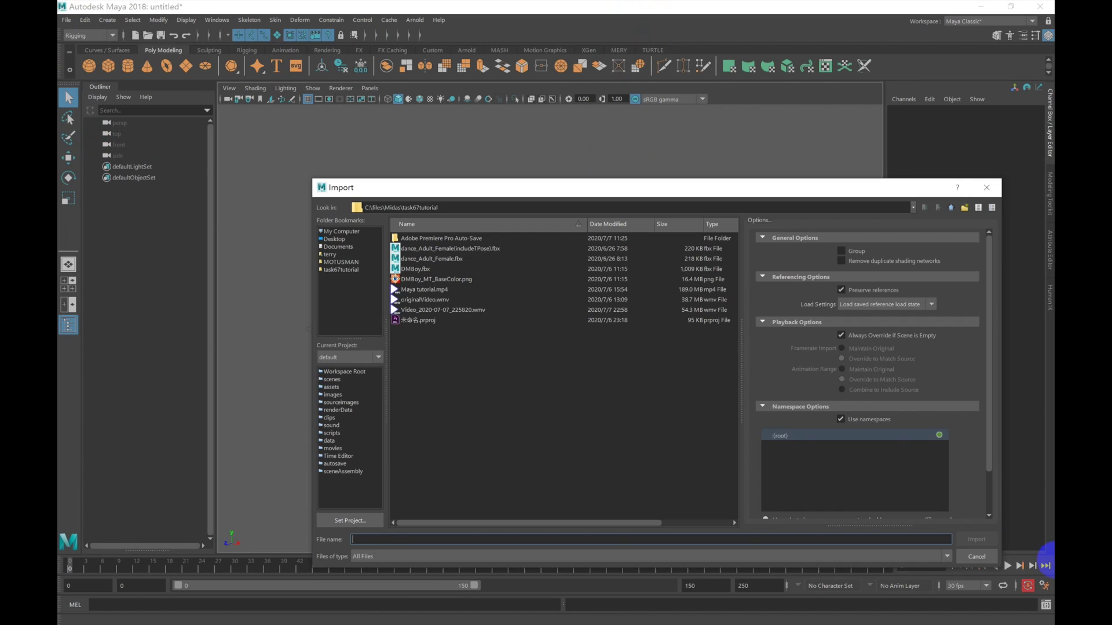
left_click(474, 250)
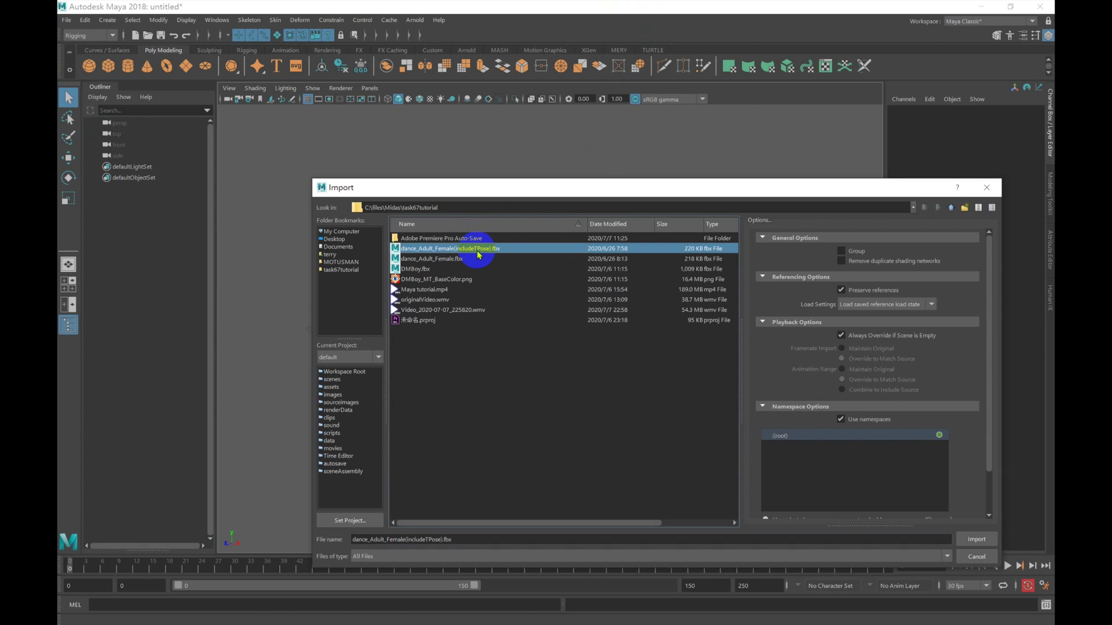
left_click(977, 539)
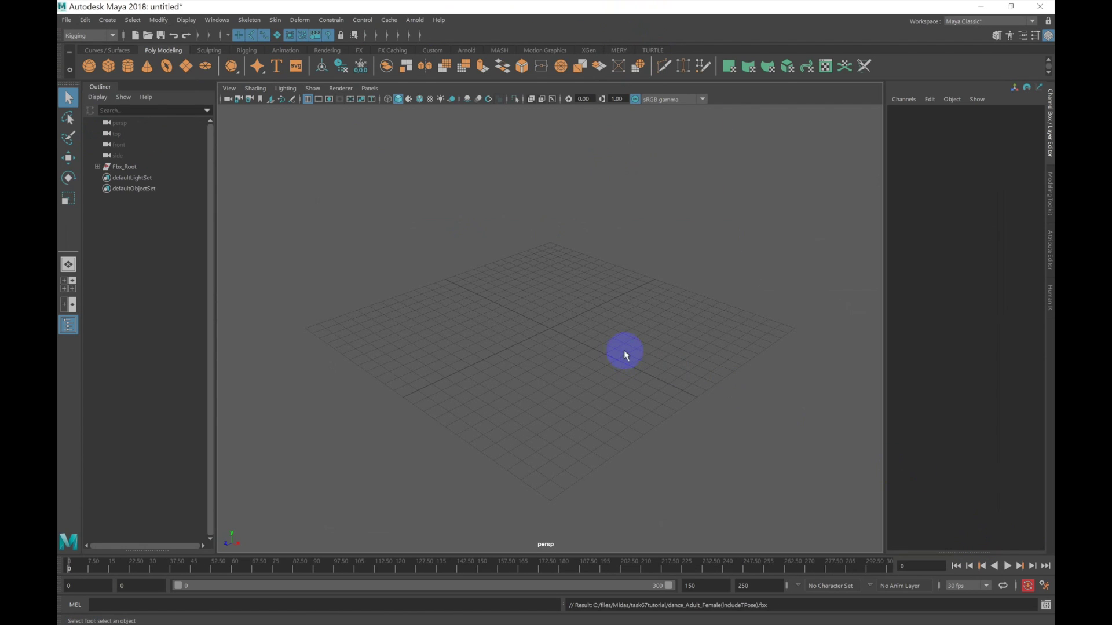
- Examine the imported skeleton by selecting its hips joint and checking the T-pose at frame 0
right_click_drag(625, 350, 595, 414, "alt")
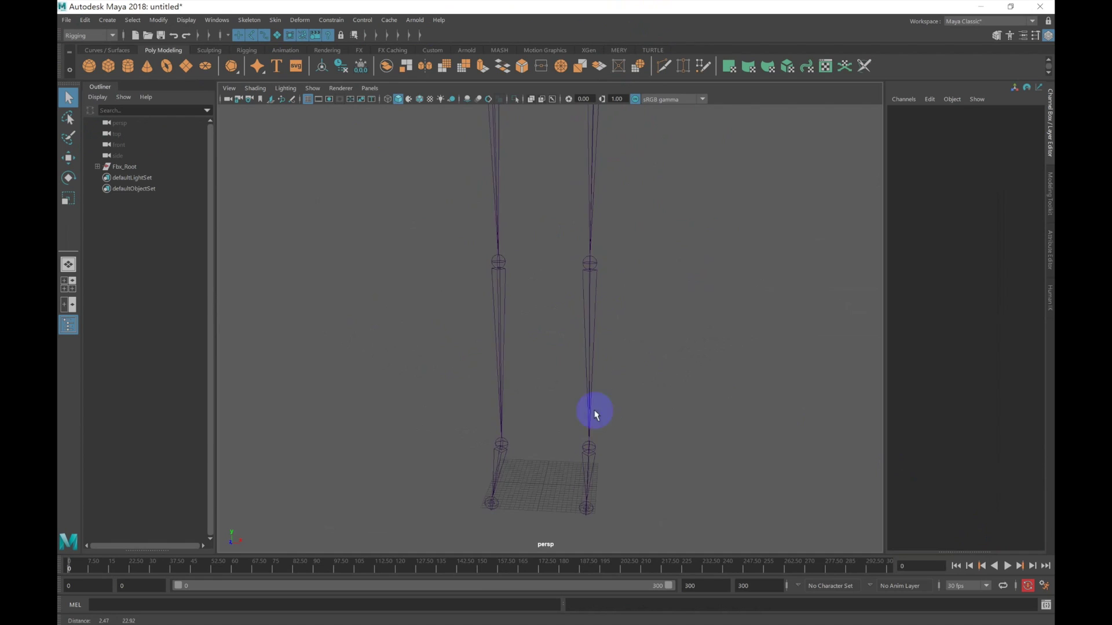
left_click_drag(596, 414, 538, 268, "alt")
left_click(542, 268)
left_click_drag(62, 569, 62, 526)
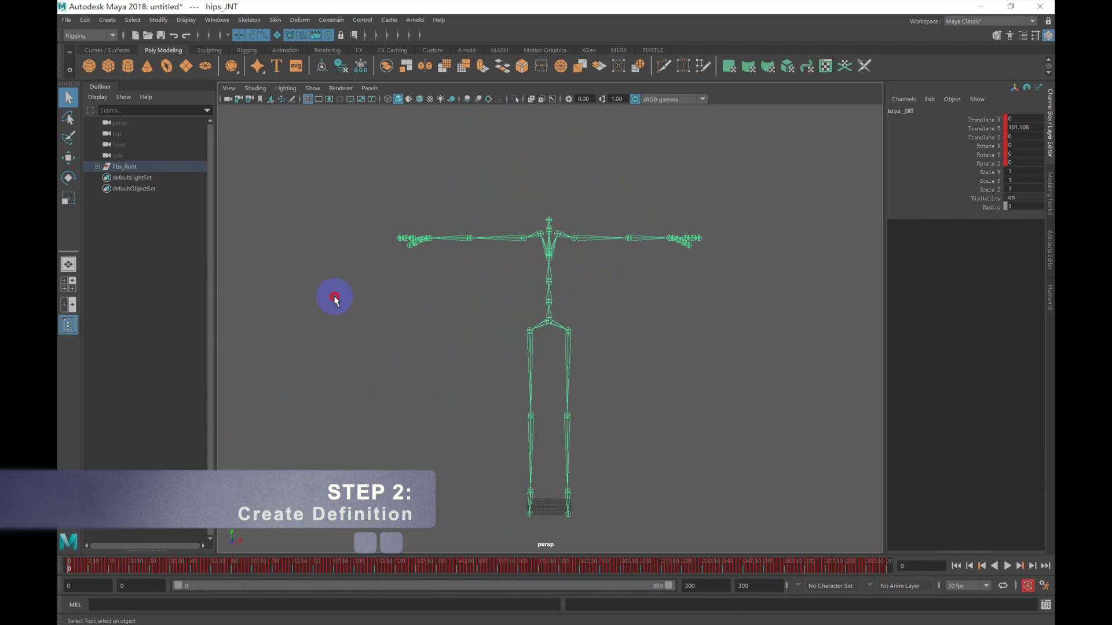
left_click(335, 299)
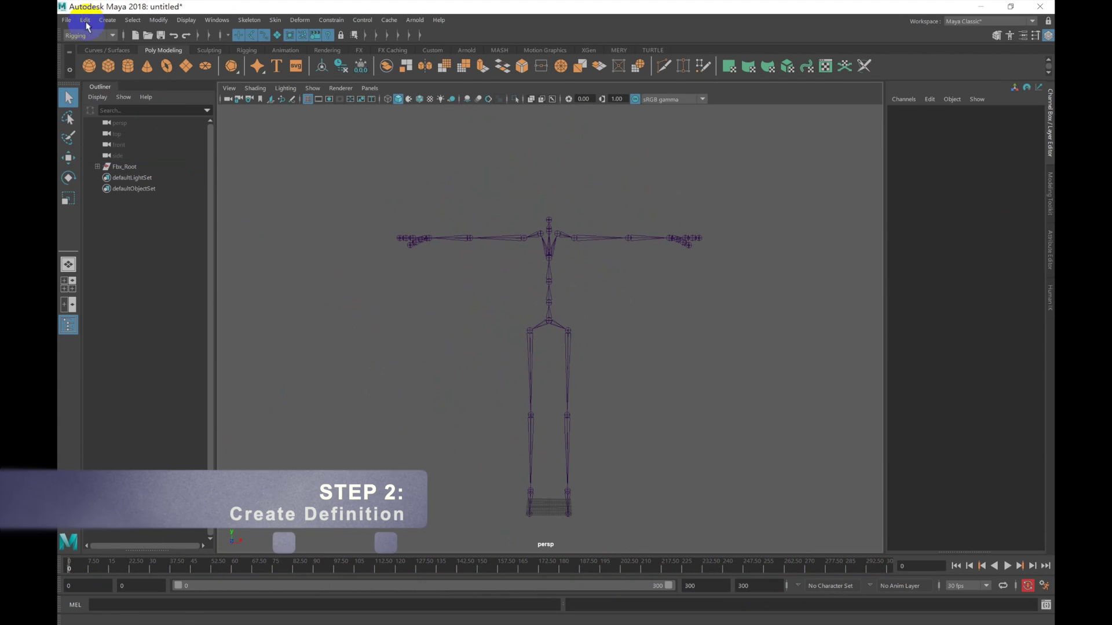
- Create a HumanIK character definition for the imported skeleton using the Rigging menu set
left_click(87, 36)
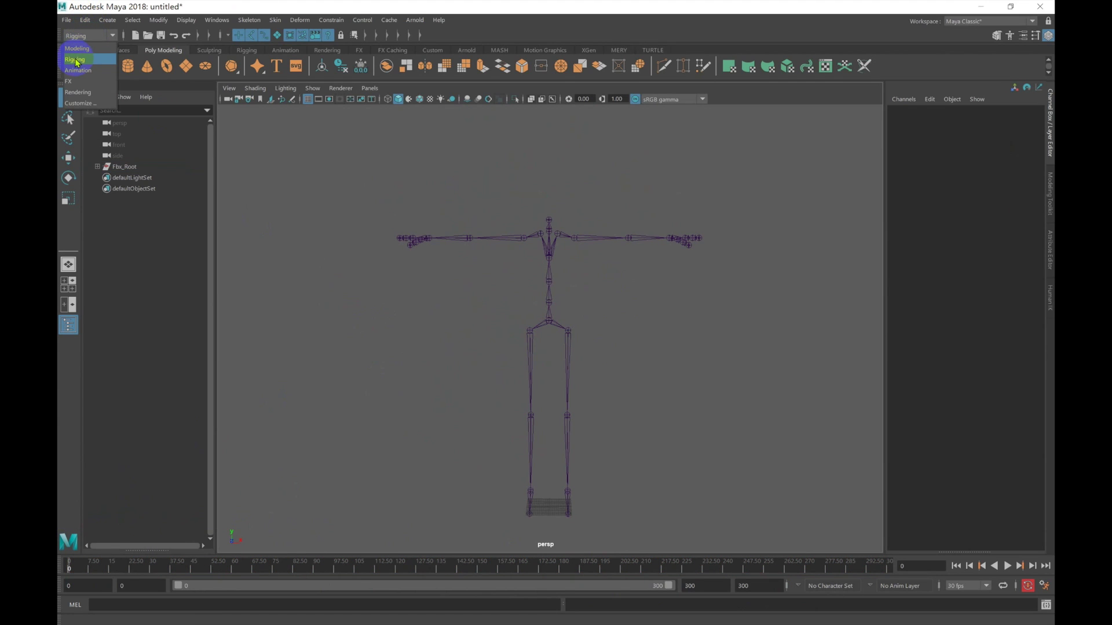
left_click(76, 60)
left_click(250, 20)
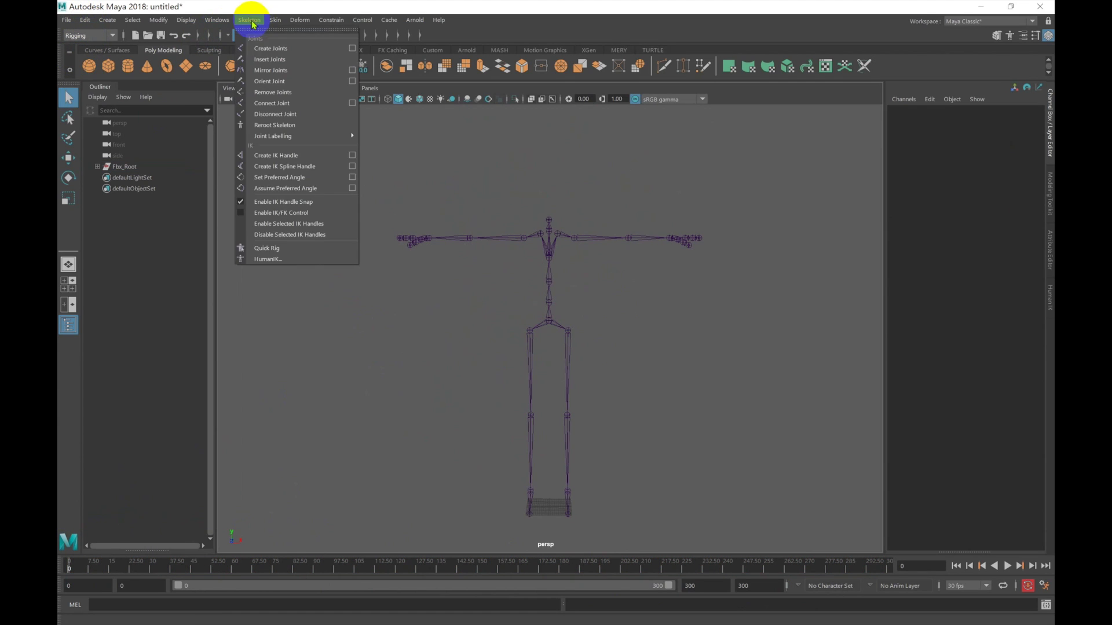
left_click(289, 260)
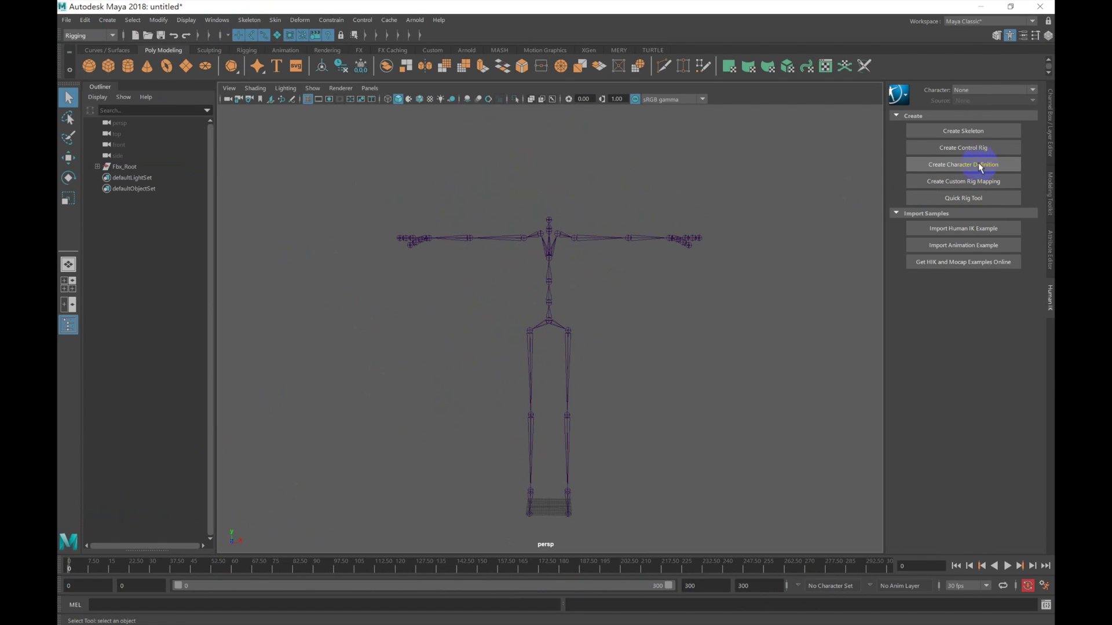
left_click(981, 166)
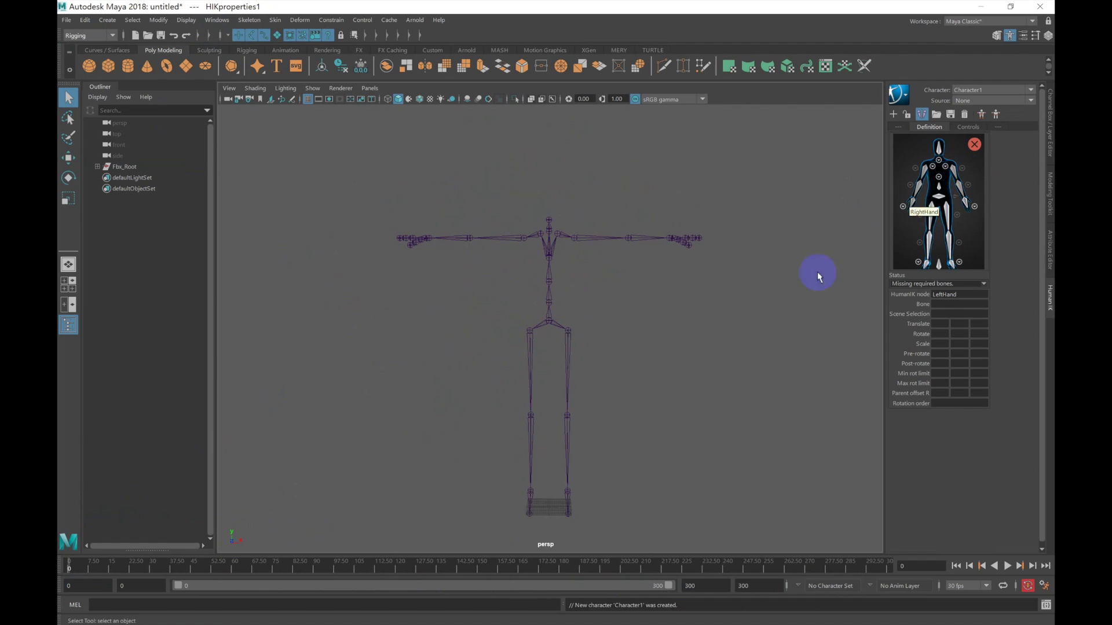
- Rename the new HumanIK character as dance_animation
left_click(898, 94)
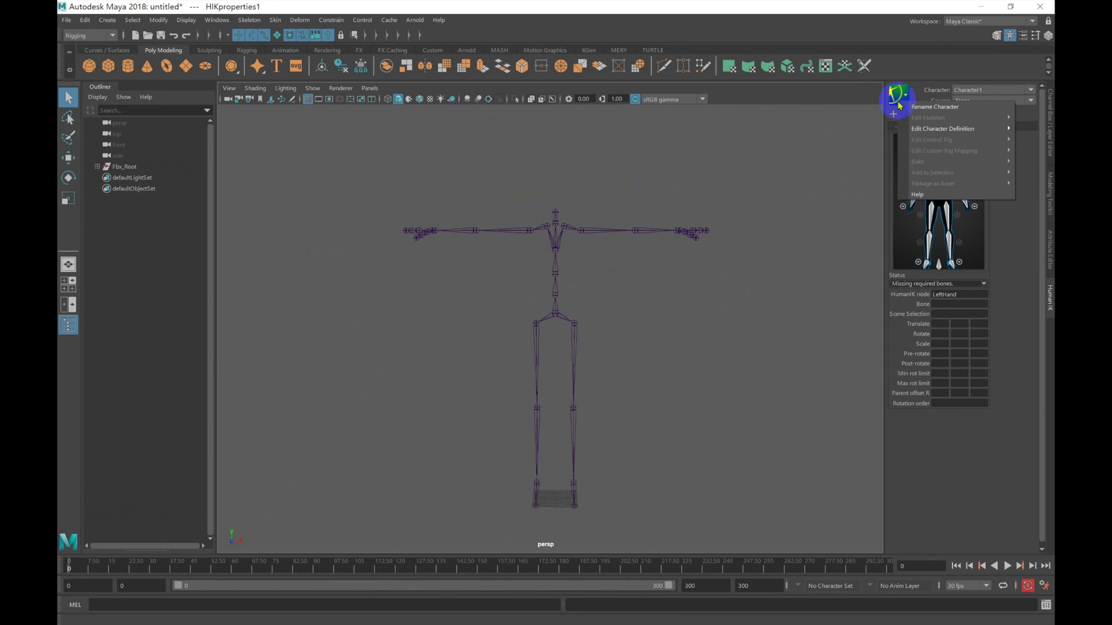
left_click(928, 108)
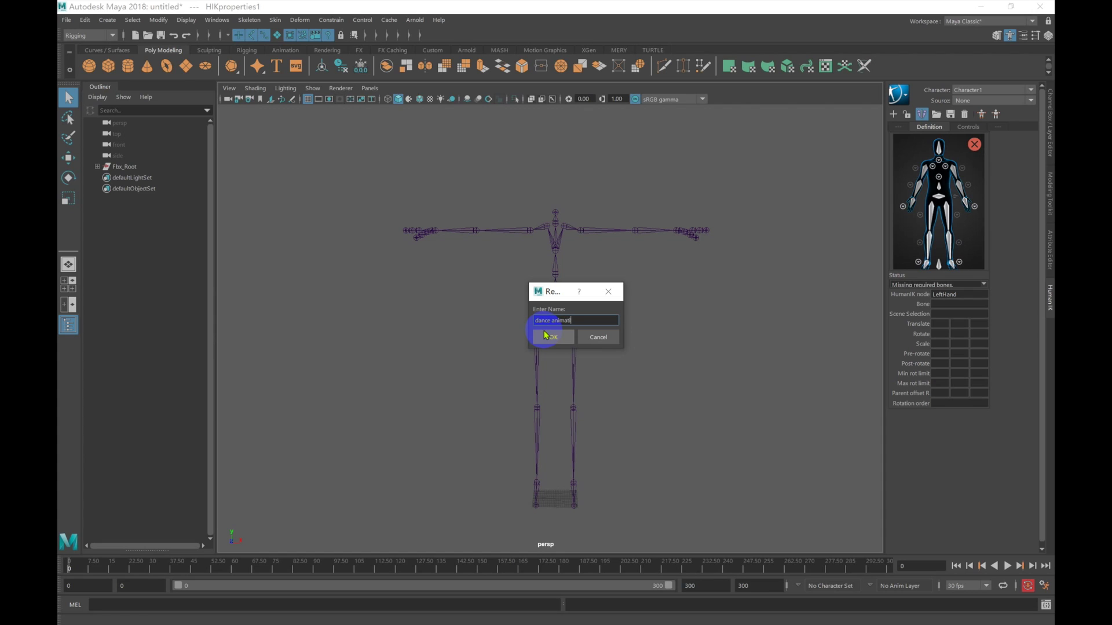
left_click(553, 337)
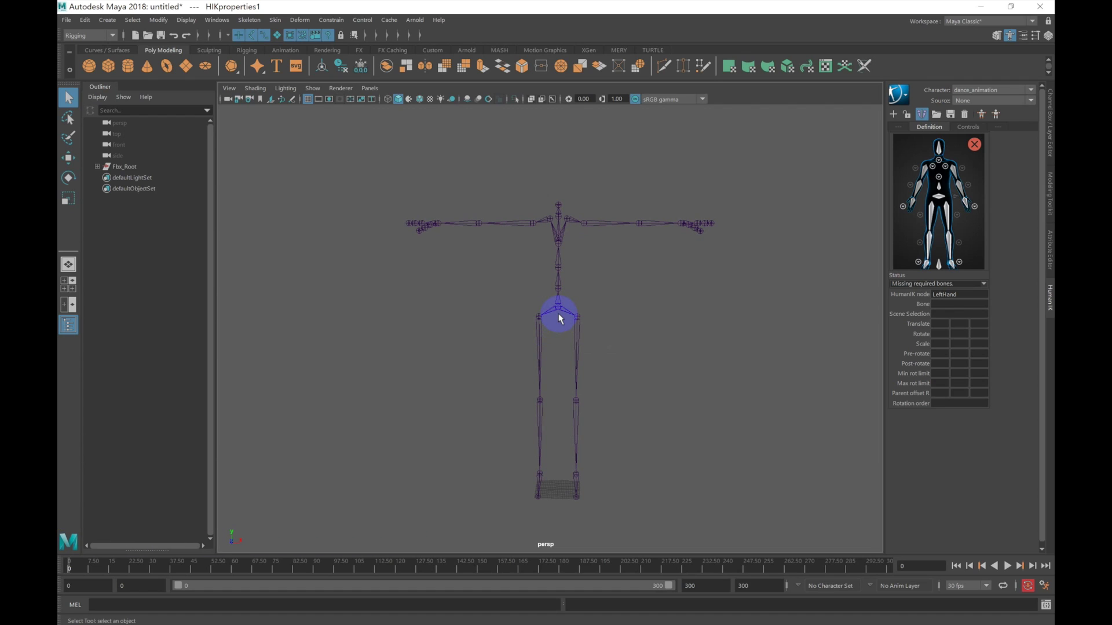
- Assign the skeleton's hips and left upper leg joints to the Hips and LeftUpLeg nodes of the definition
left_click(560, 316)
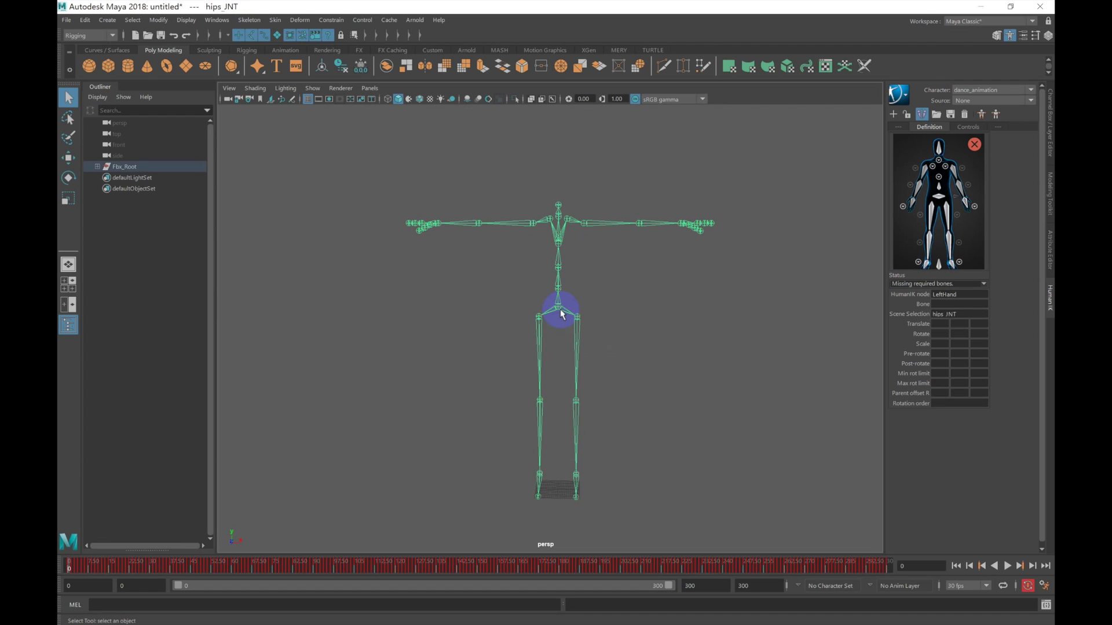
right_click(939, 199)
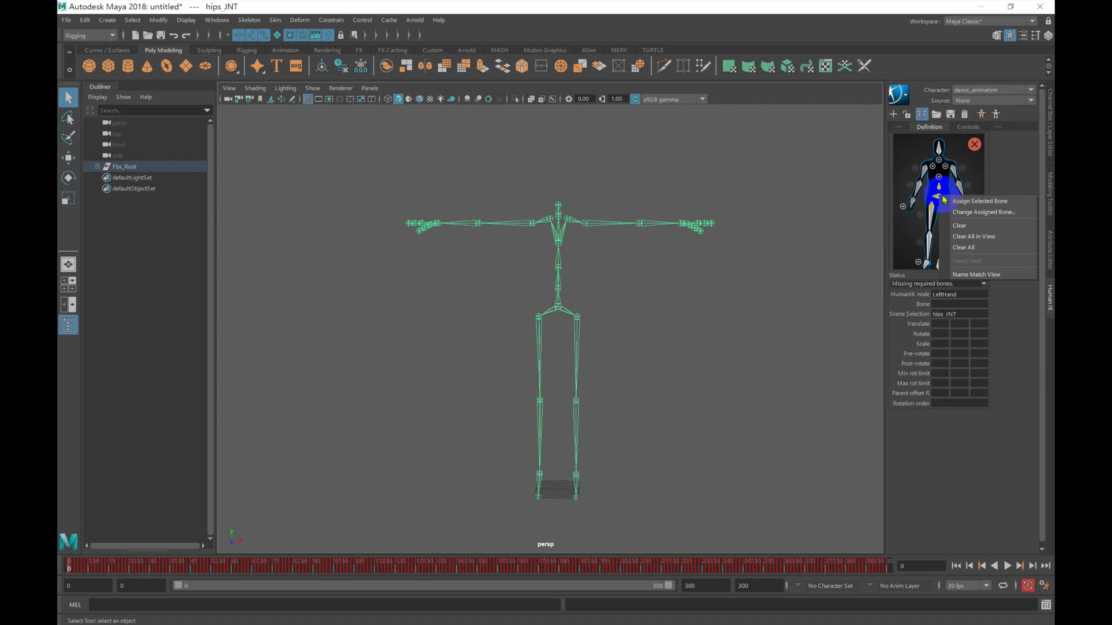
left_click(1014, 200)
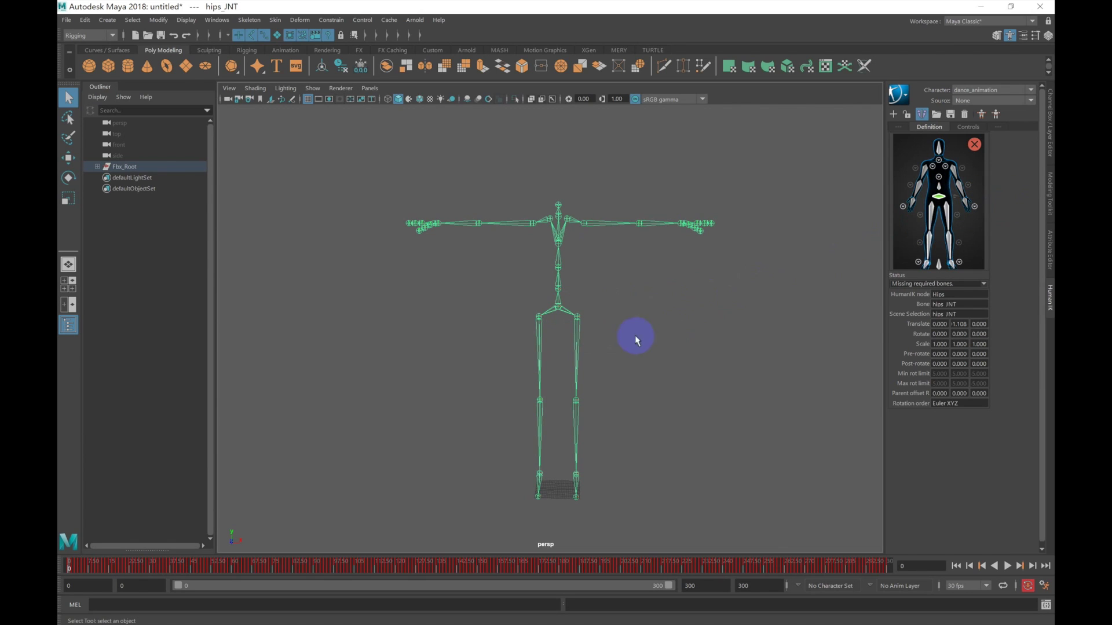
left_click(576, 353)
right_click(960, 213)
left_click(963, 216)
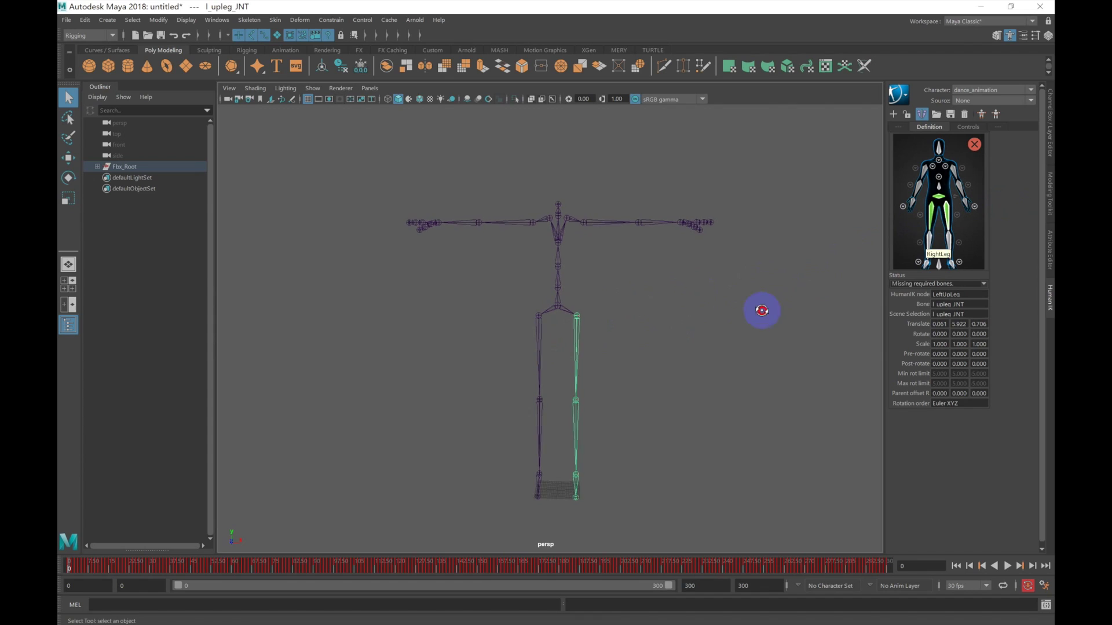
- Assign the left lower leg and left foot joints to their matching nodes in the character definition
left_click_drag(762, 311, 633, 387, "alt")
left_click(573, 429)
right_click(955, 247)
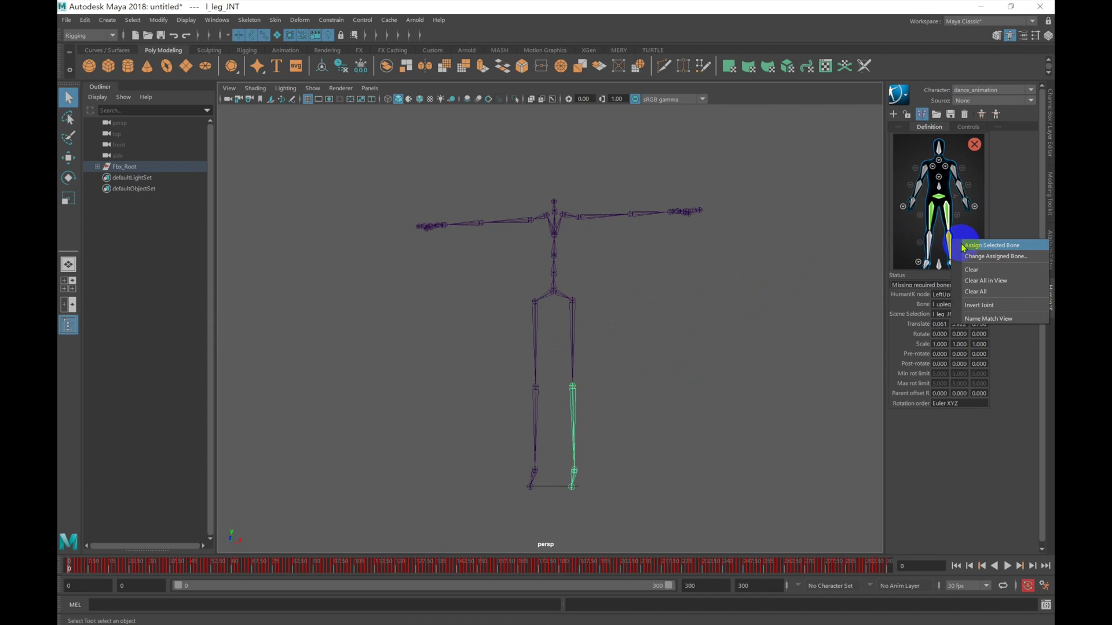
left_click(964, 251)
left_click_drag(727, 392, 602, 471, "alt")
left_click(570, 503)
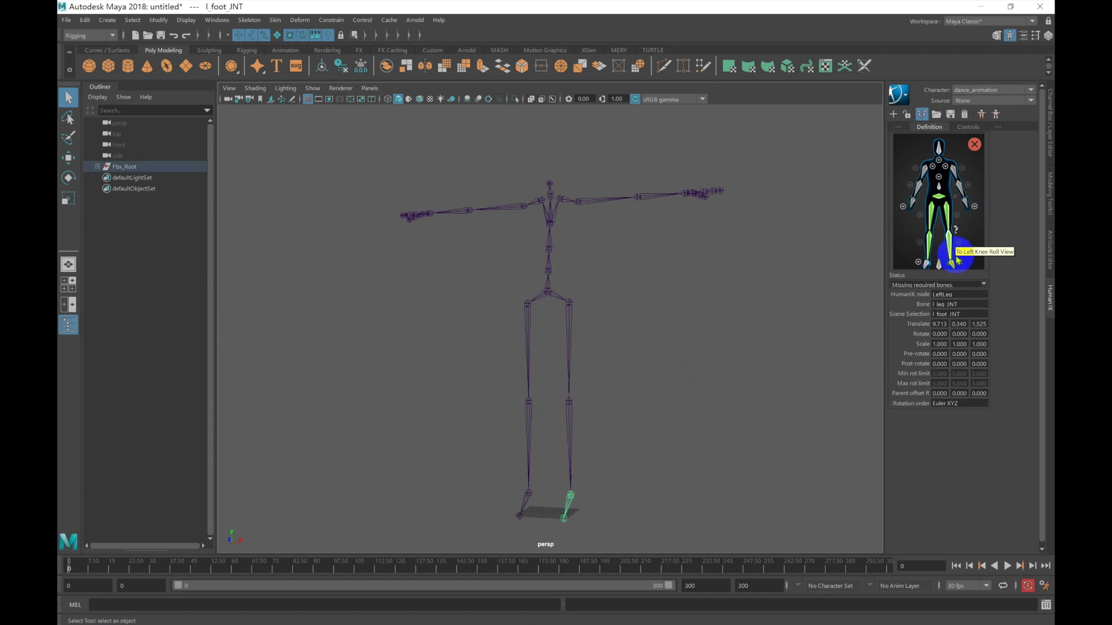
left_click(959, 264)
- Assign the skeleton's left hand joint to the LeftHand node of the character definition
left_click_drag(828, 239, 740, 291, "alt")
left_click(760, 288)
left_click(966, 204)
right_click(966, 204)
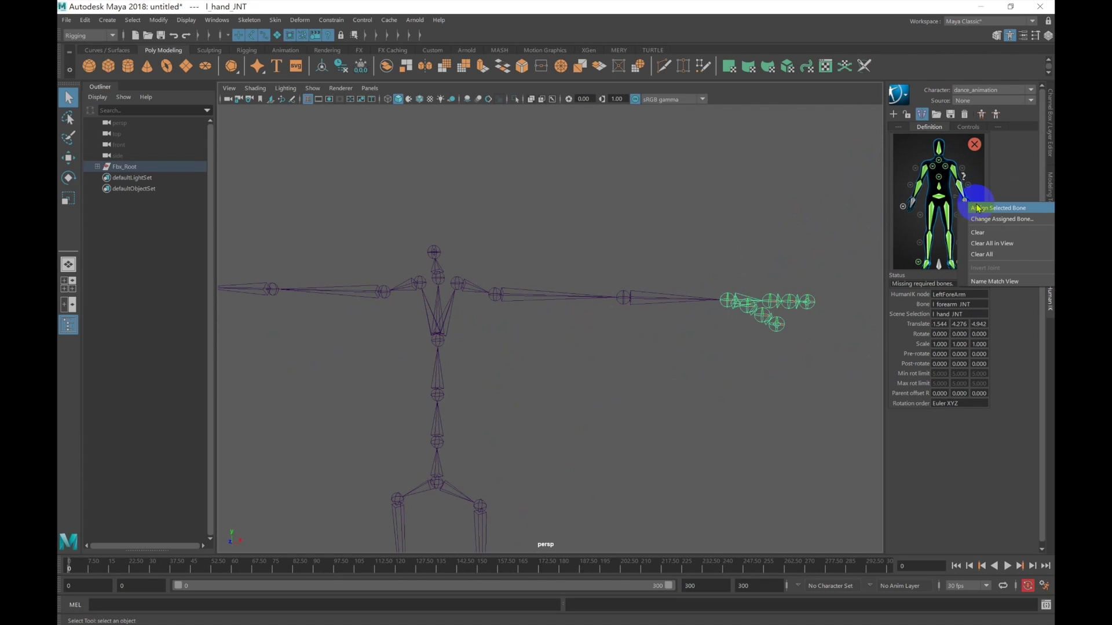
left_click(984, 207)
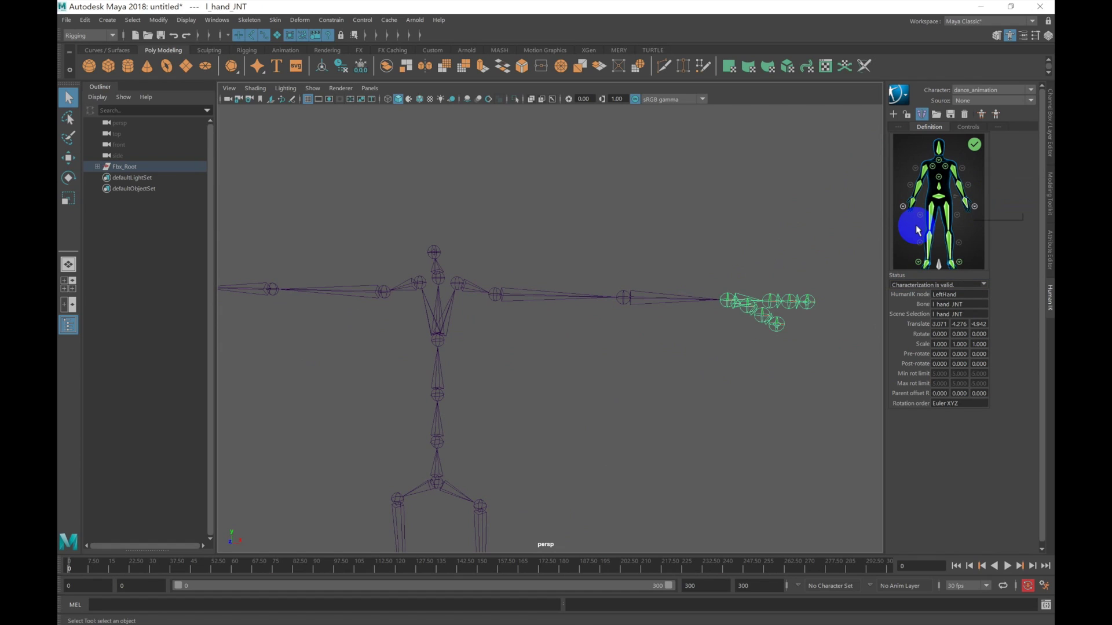
- Lock the dance_animation character definition and hide the Fbx_Root skeleton
key("a")
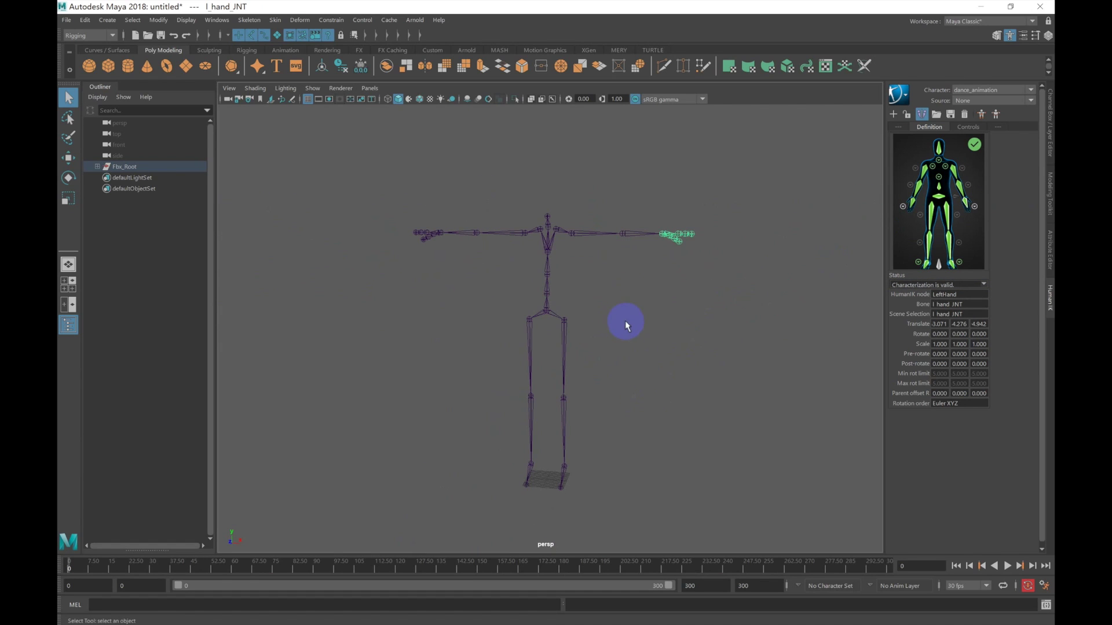
left_click(753, 266)
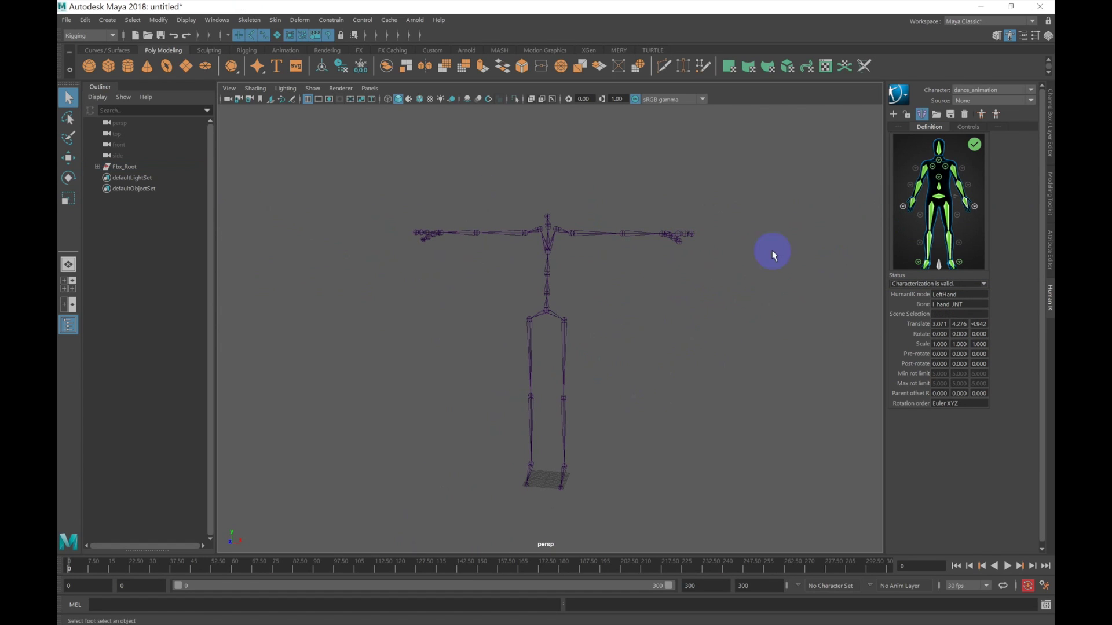
left_click(908, 117)
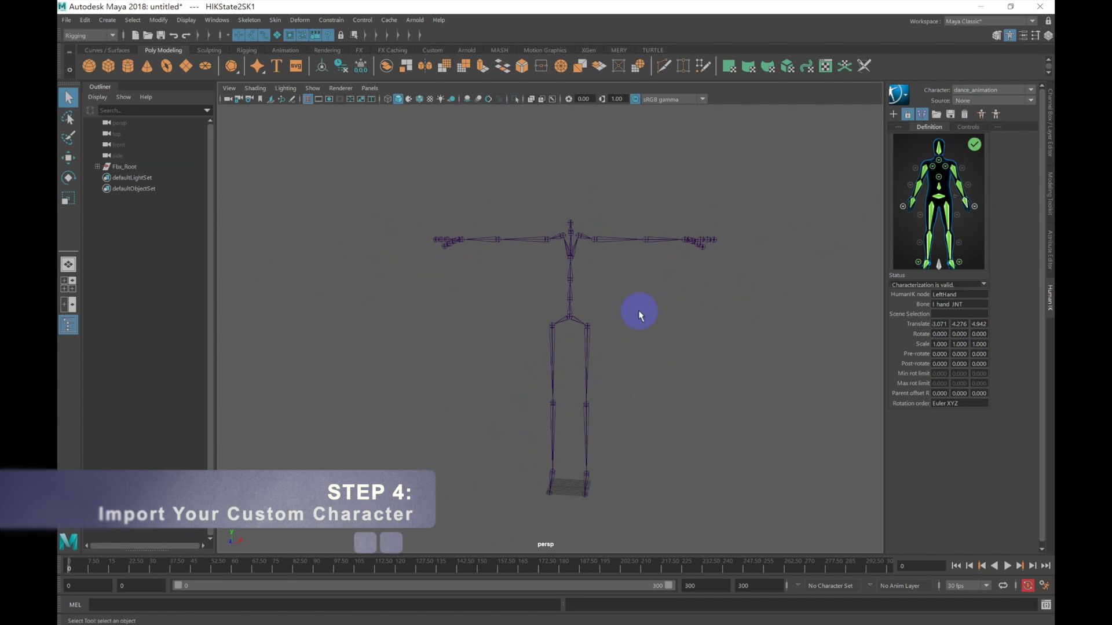
left_click(129, 166)
key("h")
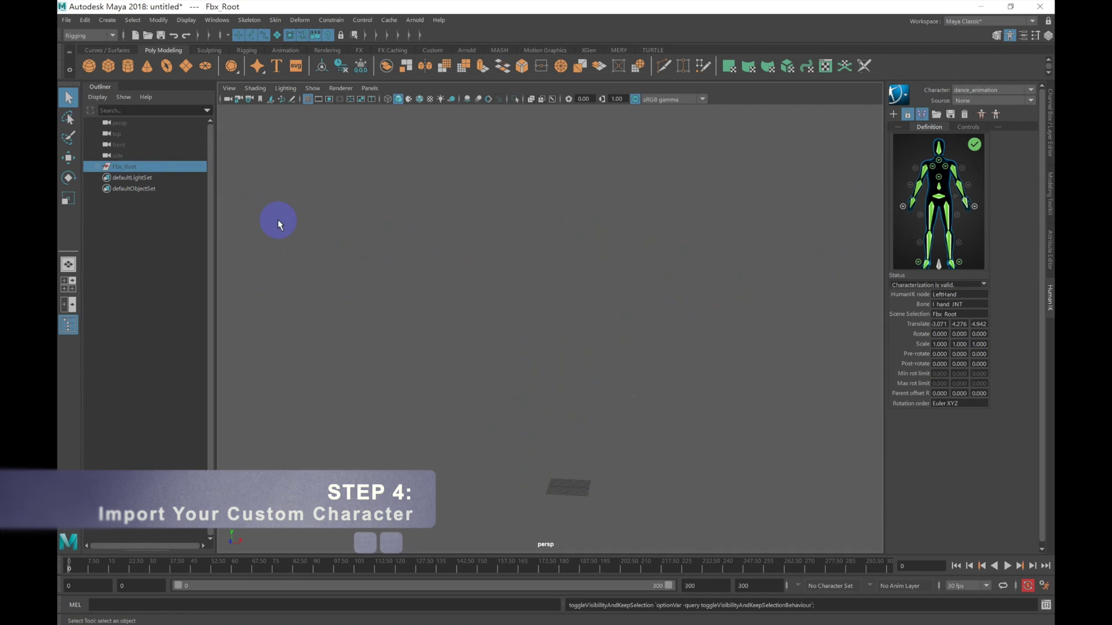
- Import the custom character file DMBoy.fbx into the scene
left_click(66, 19)
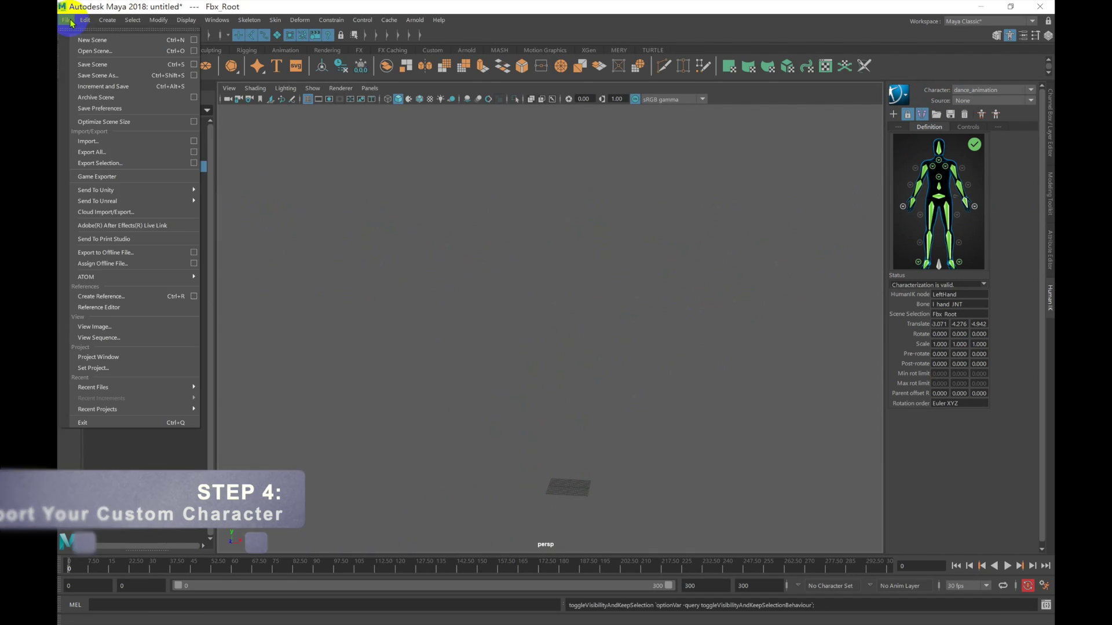
left_click(121, 145)
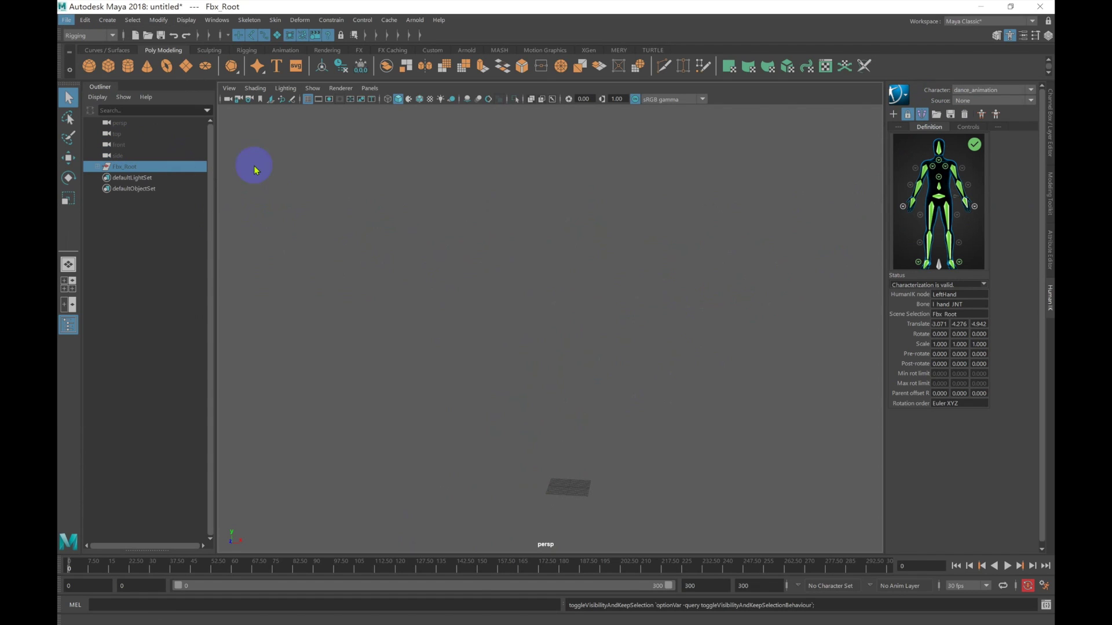
left_click(412, 269)
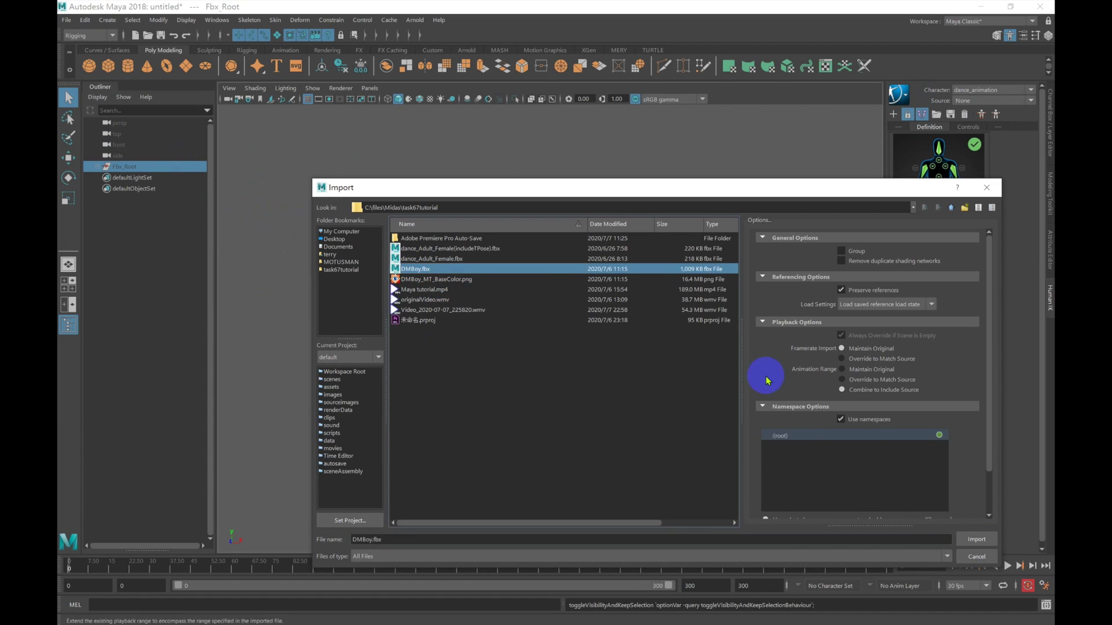
left_click(976, 540)
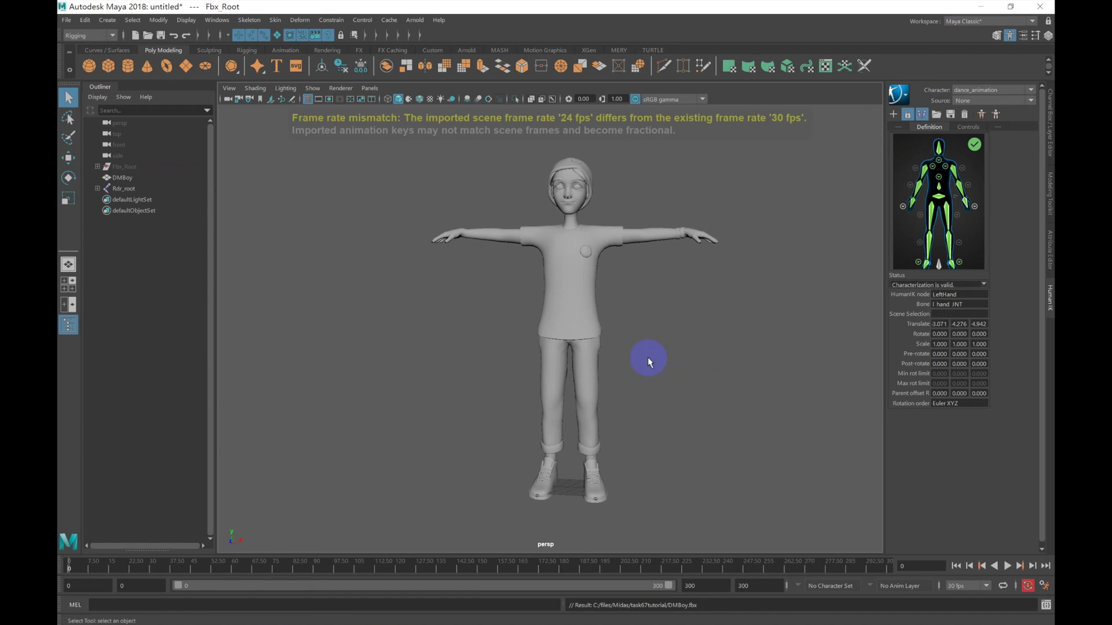
- With the timeline at frame 0, enable X-Ray Joints shading and select the boy's root joint, Rdr_root
left_click_drag(636, 357, 583, 340, "alt")
left_click(110, 564)
left_click_drag(110, 565, 79, 558)
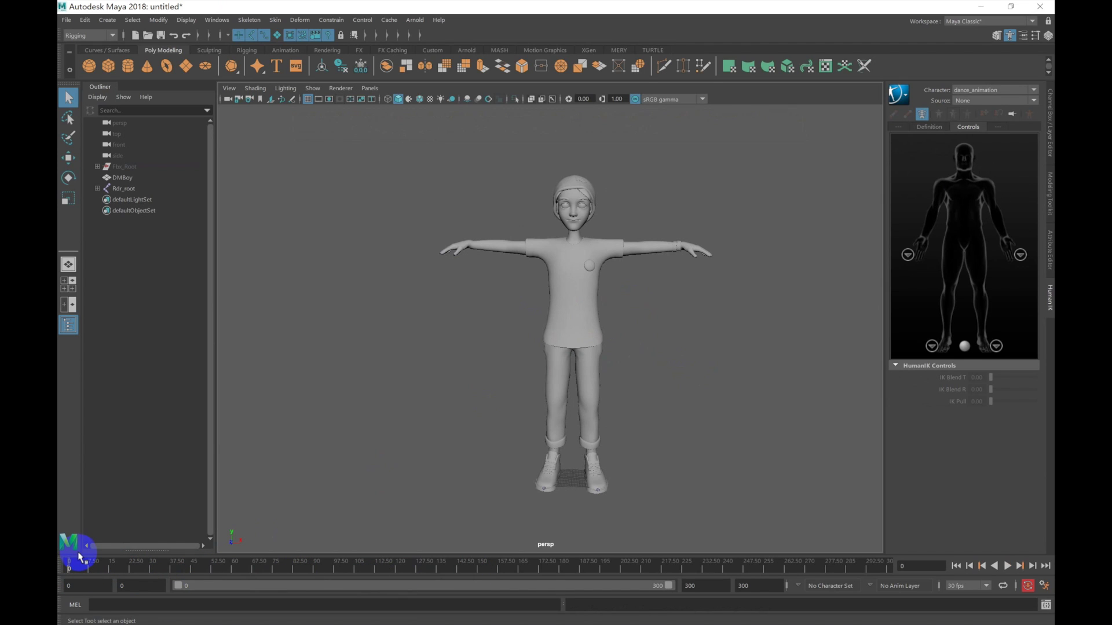
left_click(255, 88)
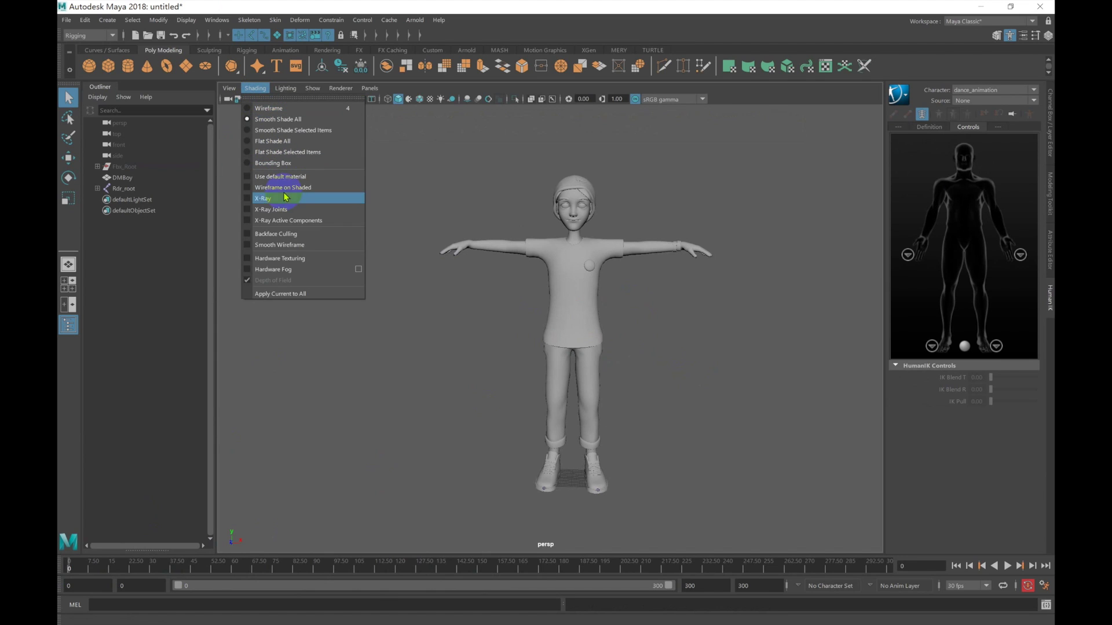
left_click(311, 212)
left_click(532, 332)
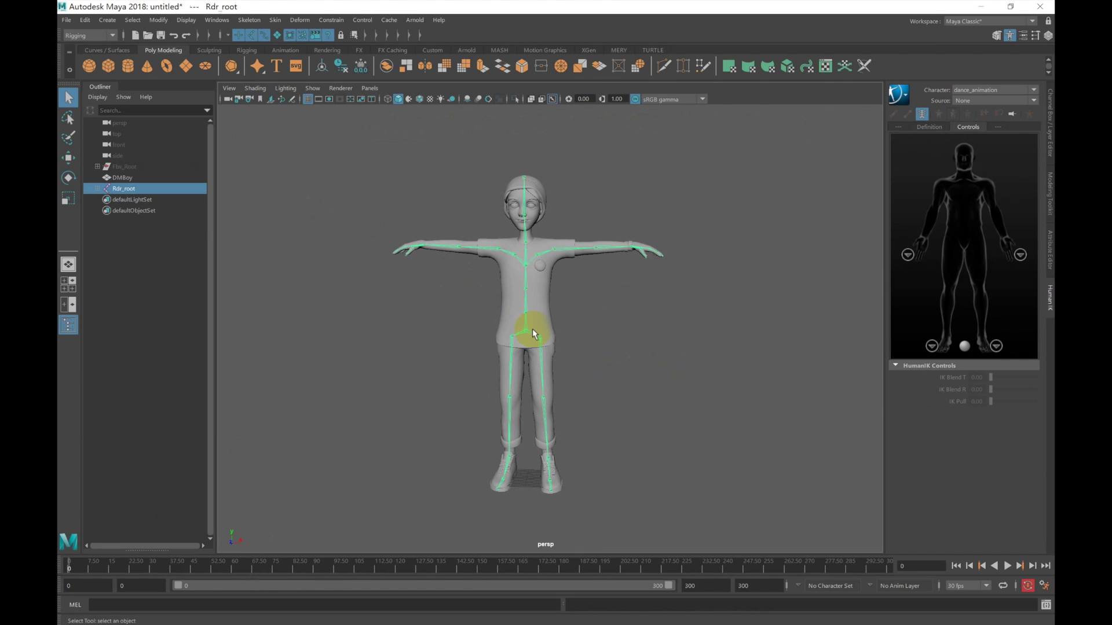
- Create a new HumanIK character definition for the boy's skeleton and rename it DMboy
left_click(931, 128)
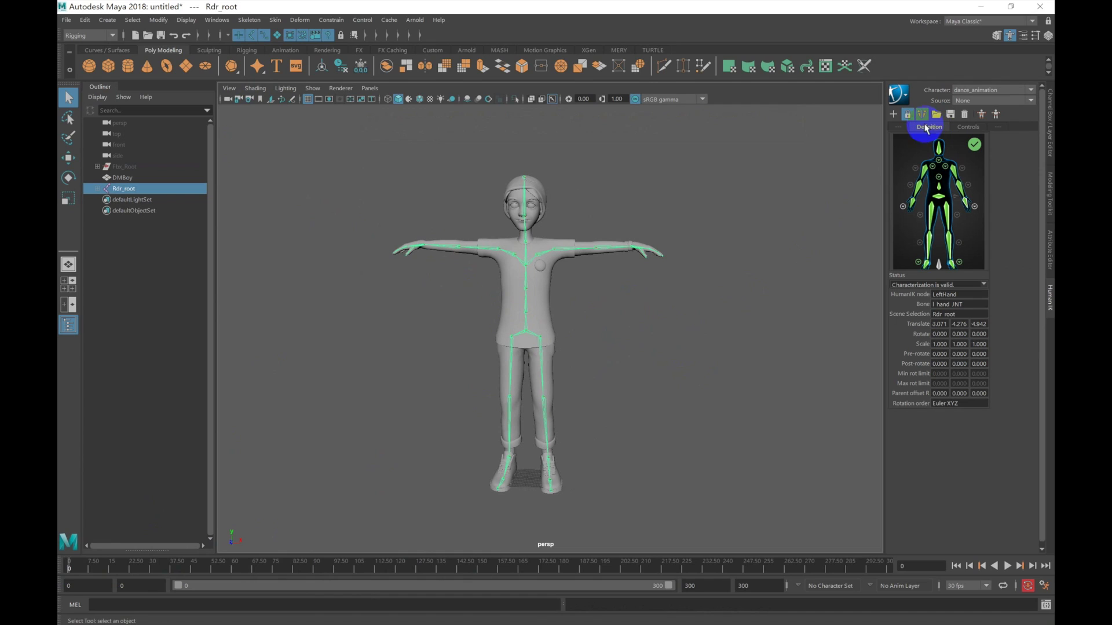
left_click(894, 114)
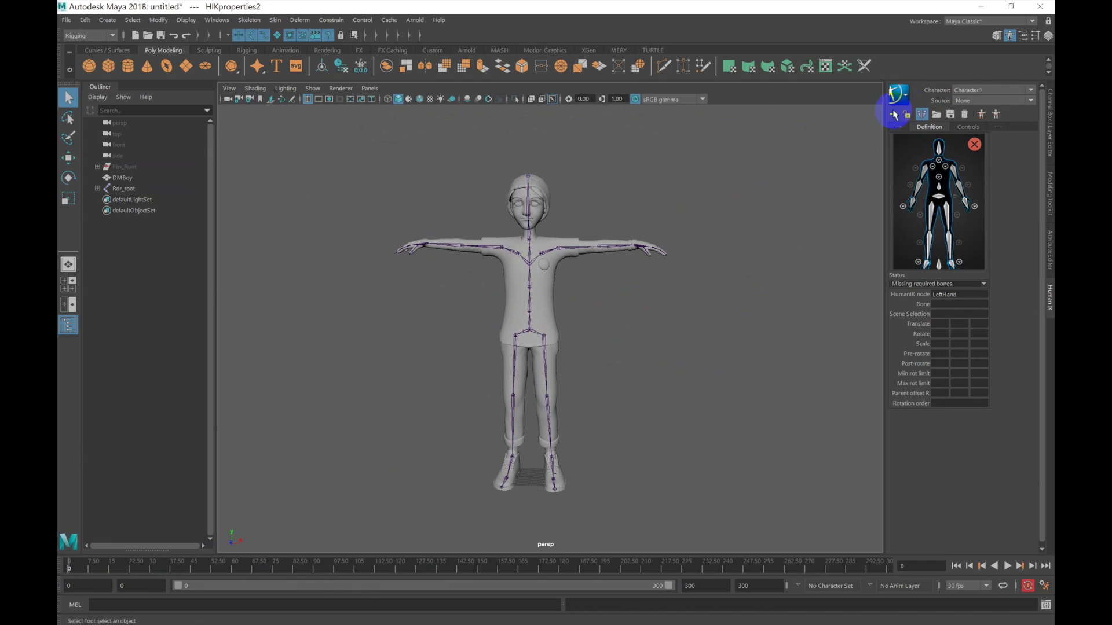
left_click(898, 94)
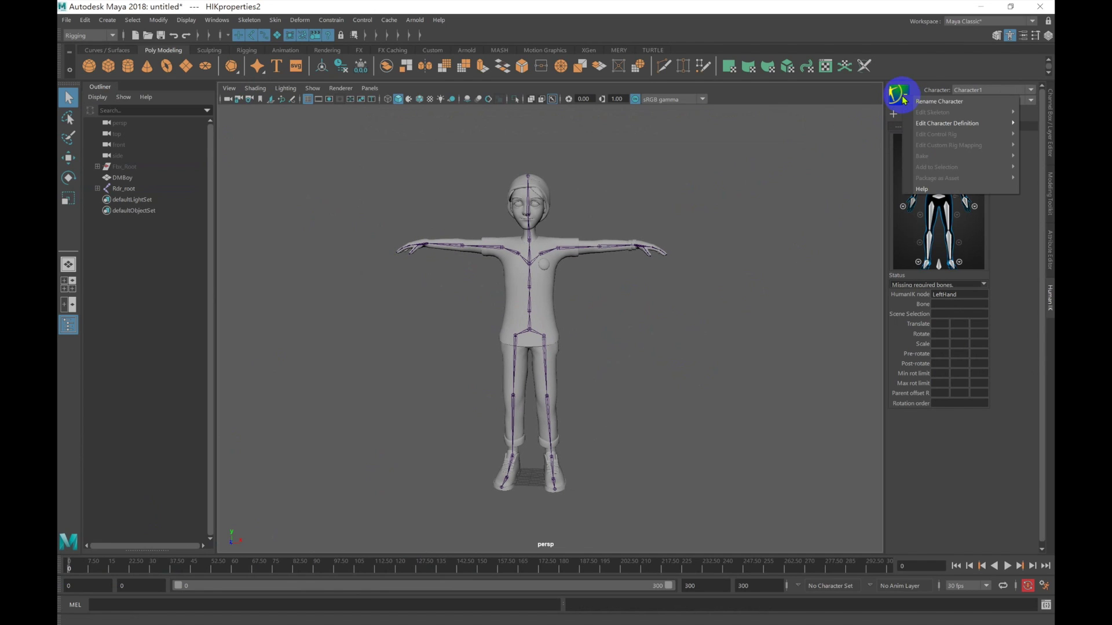
left_click(934, 101)
type("DMboy")
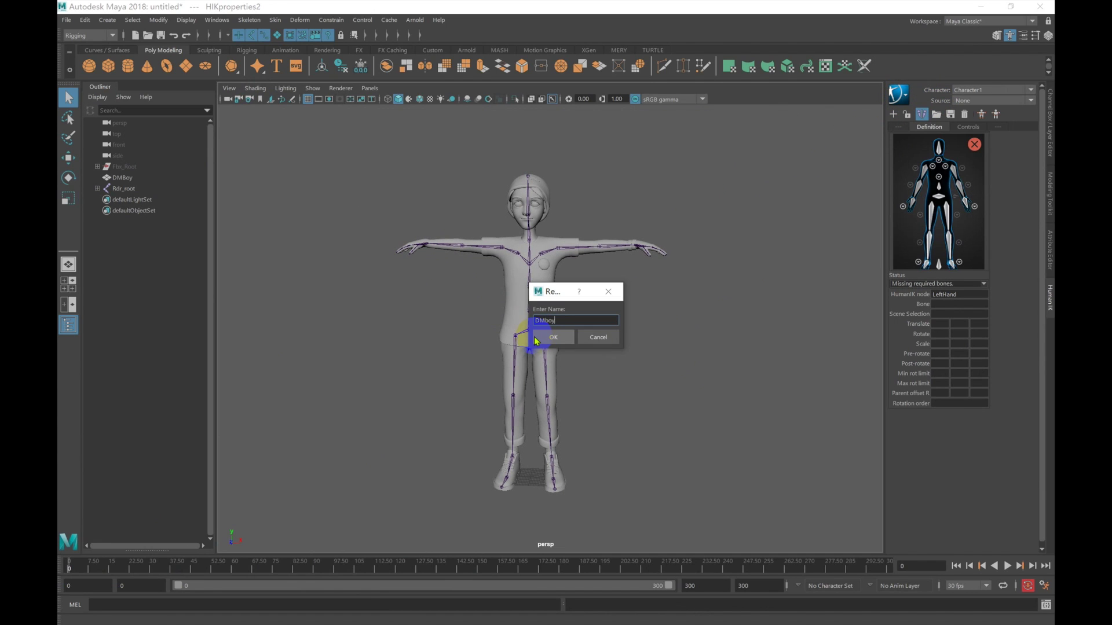
left_click(552, 338)
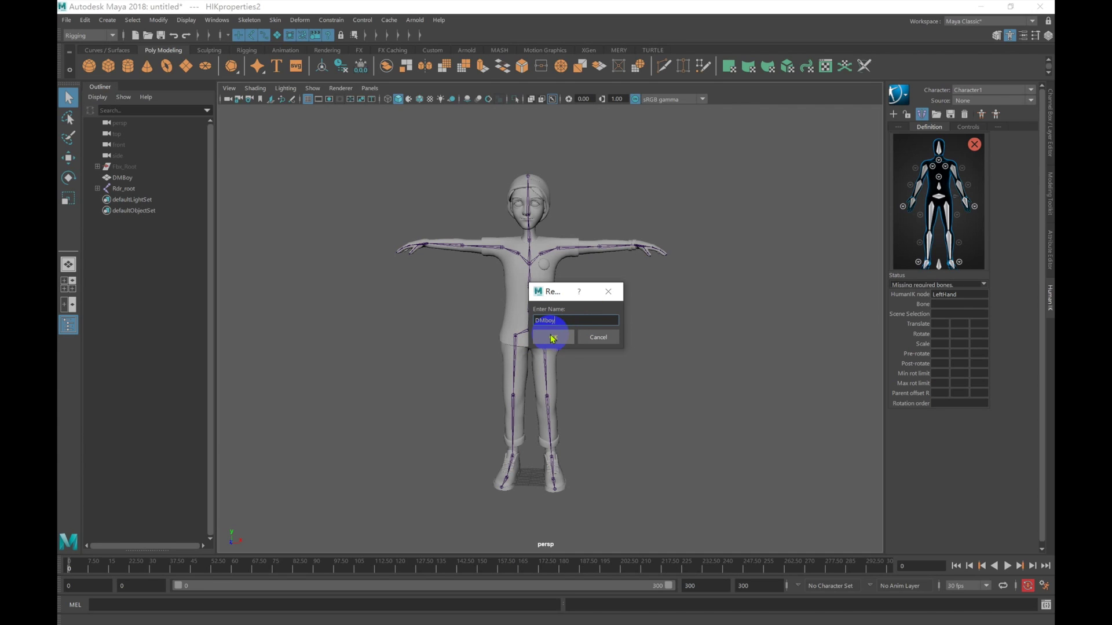
left_click(551, 338)
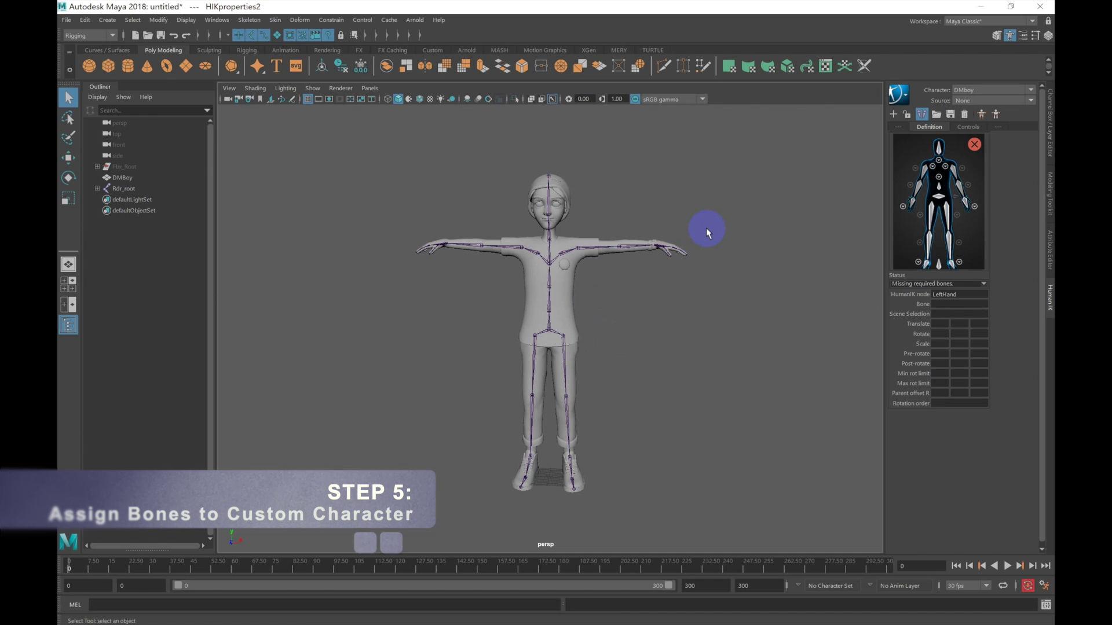
- Assign the boy's root joint, Rdr_root, to the Hips node of the DMboy definition
left_click(550, 331)
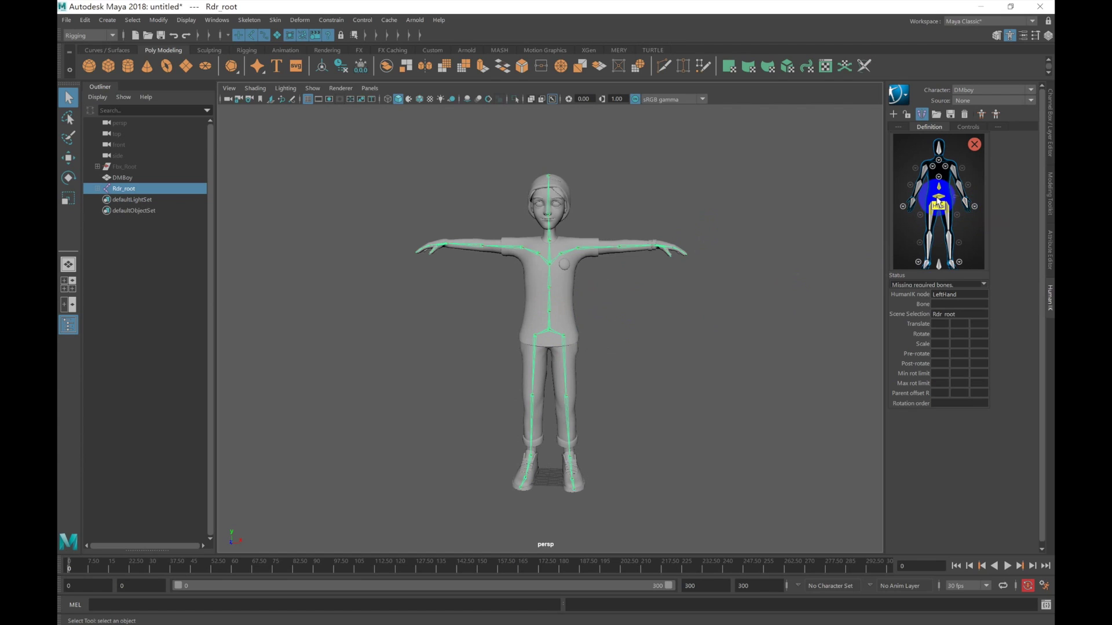
right_click(949, 201)
left_click(995, 202)
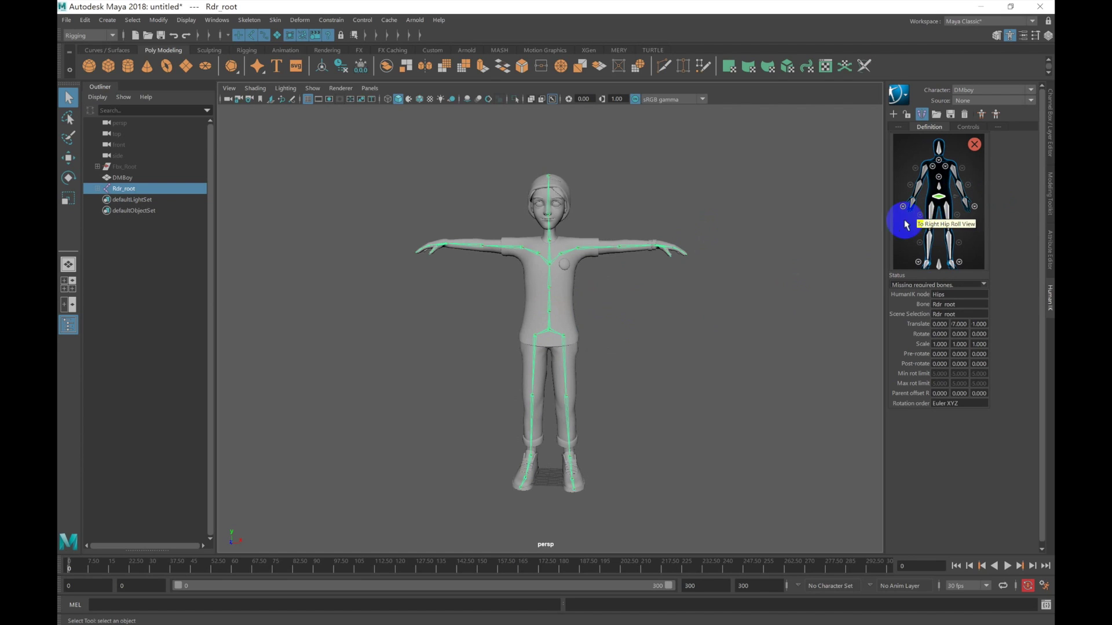
- Assign the boy's left hip and left knee joints to the left upper-leg and lower-leg nodes of the definition
left_click(568, 353)
right_click(948, 216)
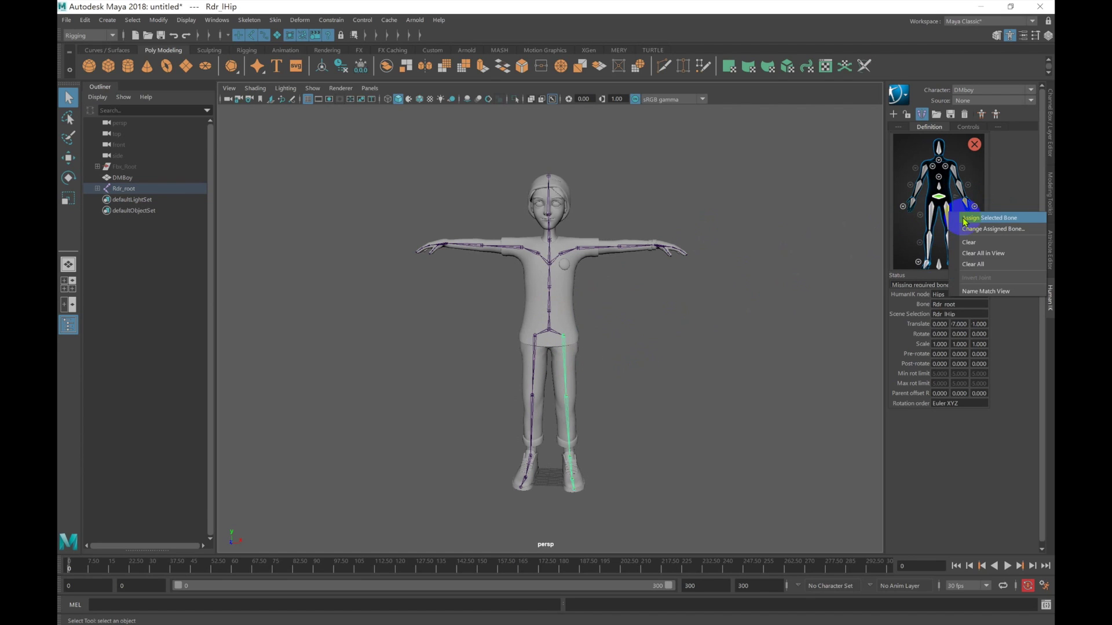
left_click(993, 218)
left_click(576, 433)
right_click(949, 253)
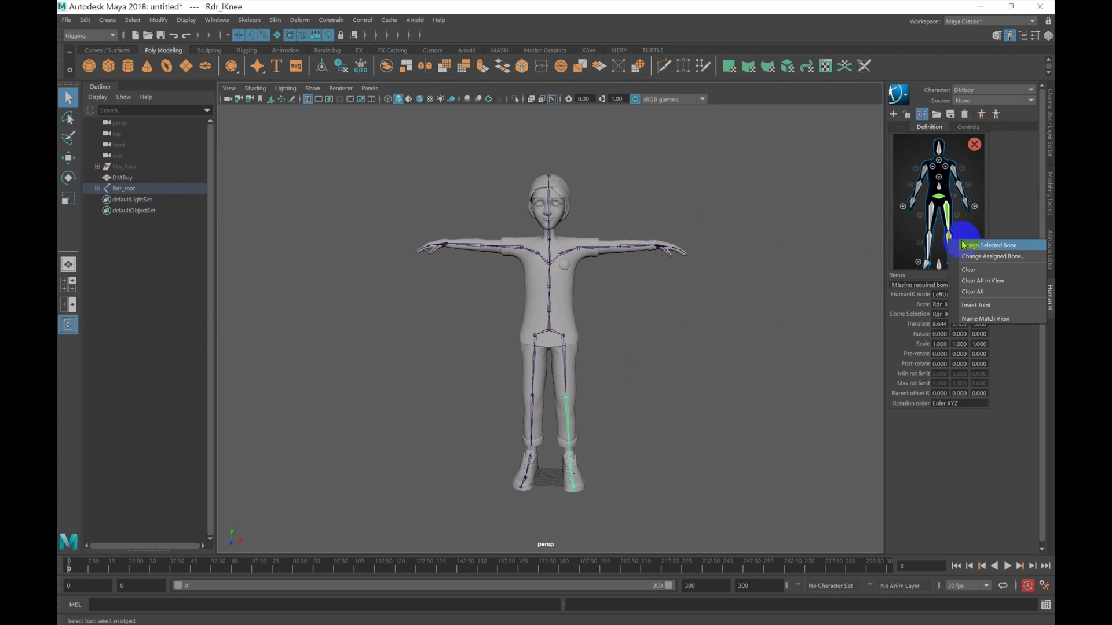
left_click(994, 256)
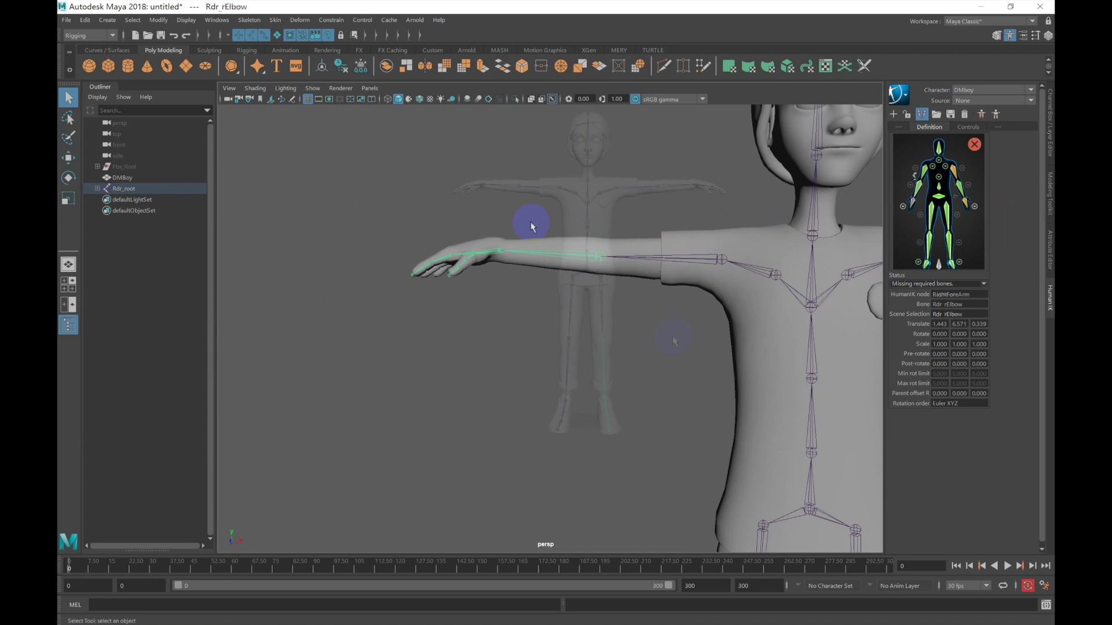
- Assign the boy's right wrist joint, Rdr_rWrist, to the RightHand node of the definition
left_click(565, 249)
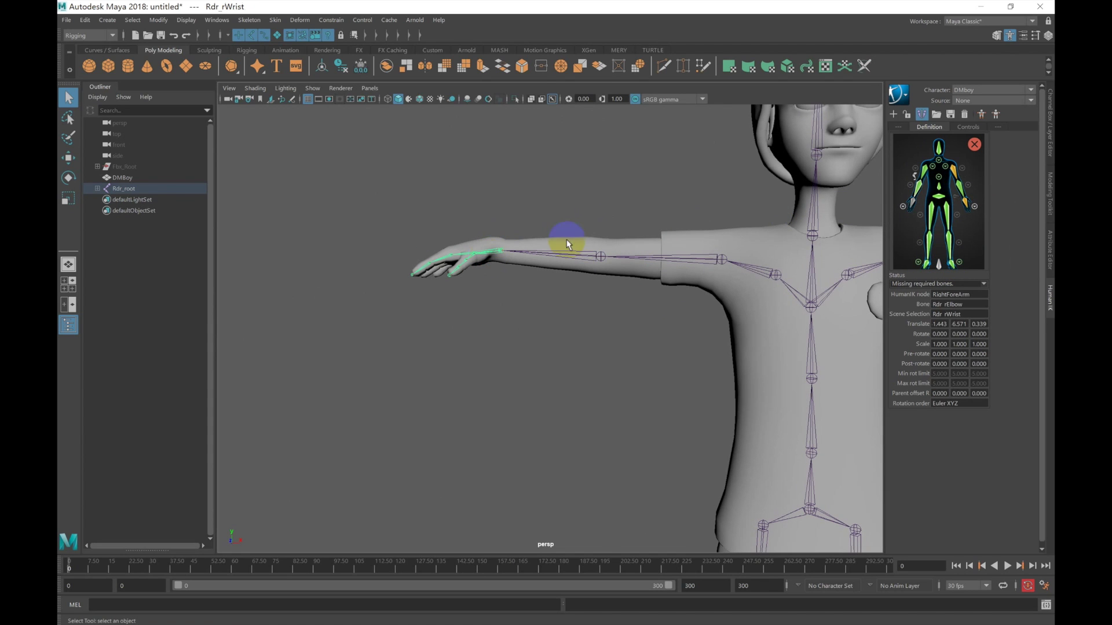
right_click(915, 203)
left_click(960, 205)
right_click_drag(805, 272, 691, 348, "alt")
- Check the validation status of the DMboy definition and lock it
mouse_move(974, 145)
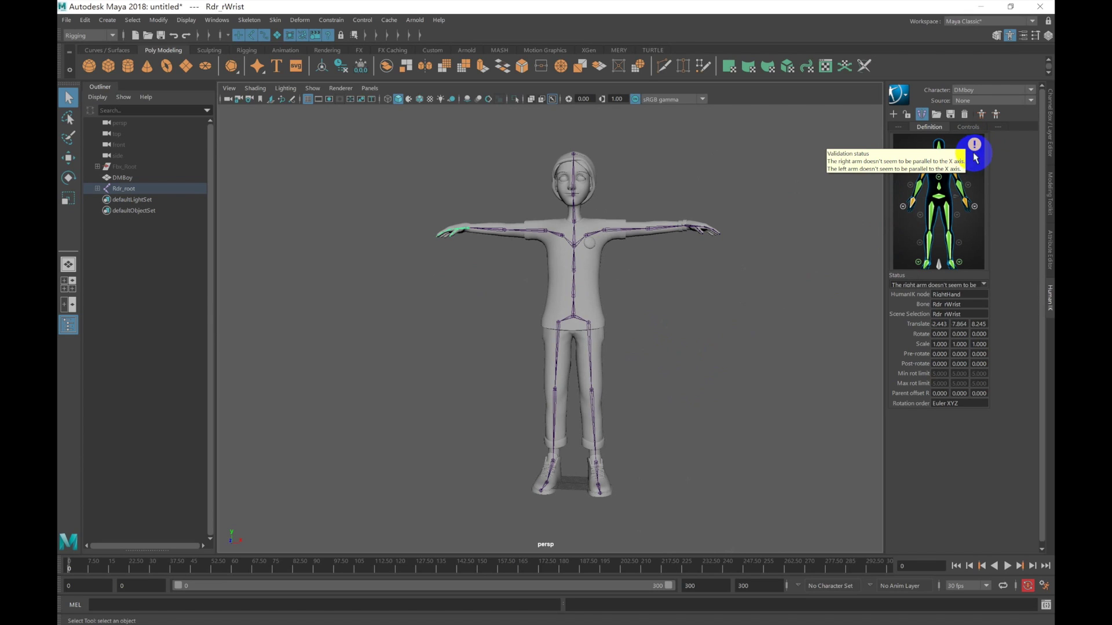
scroll(592, 346, "down", 2)
middle_click_drag(592, 348, 609, 358, "alt")
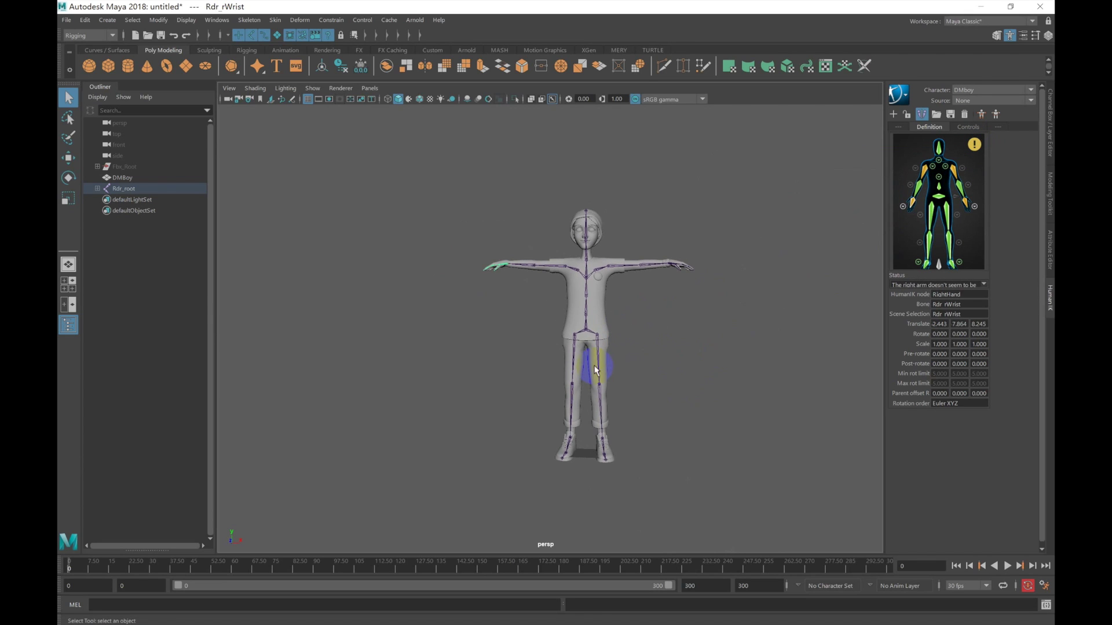
left_click(907, 116)
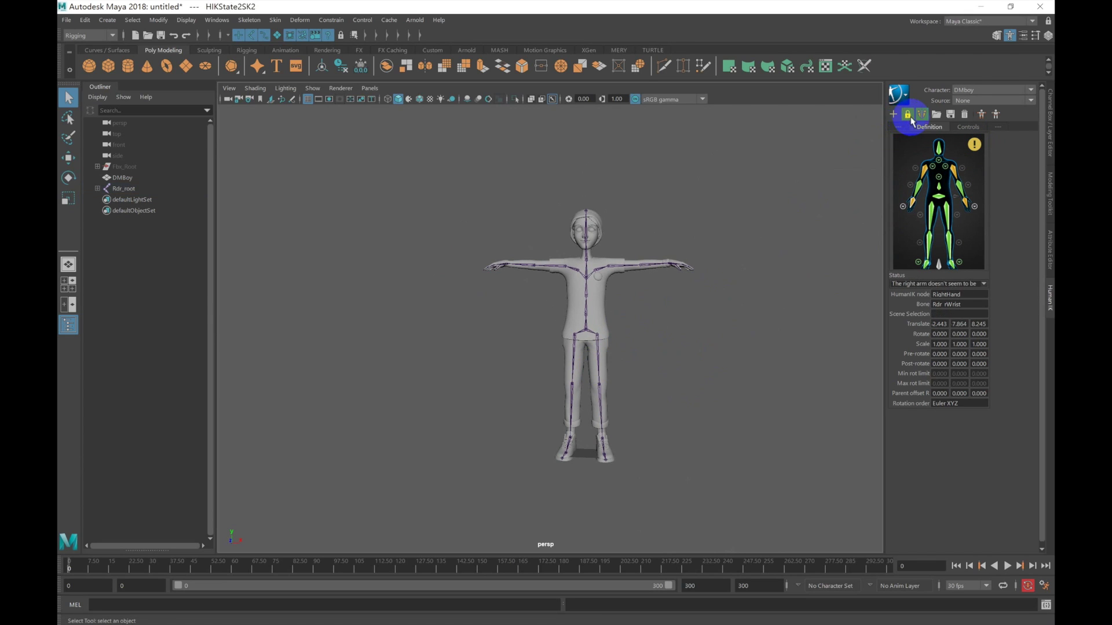
- Set dance_animation as the source for the DMboy character and scrub the timeline's first frames to preview the motion
left_click(987, 100)
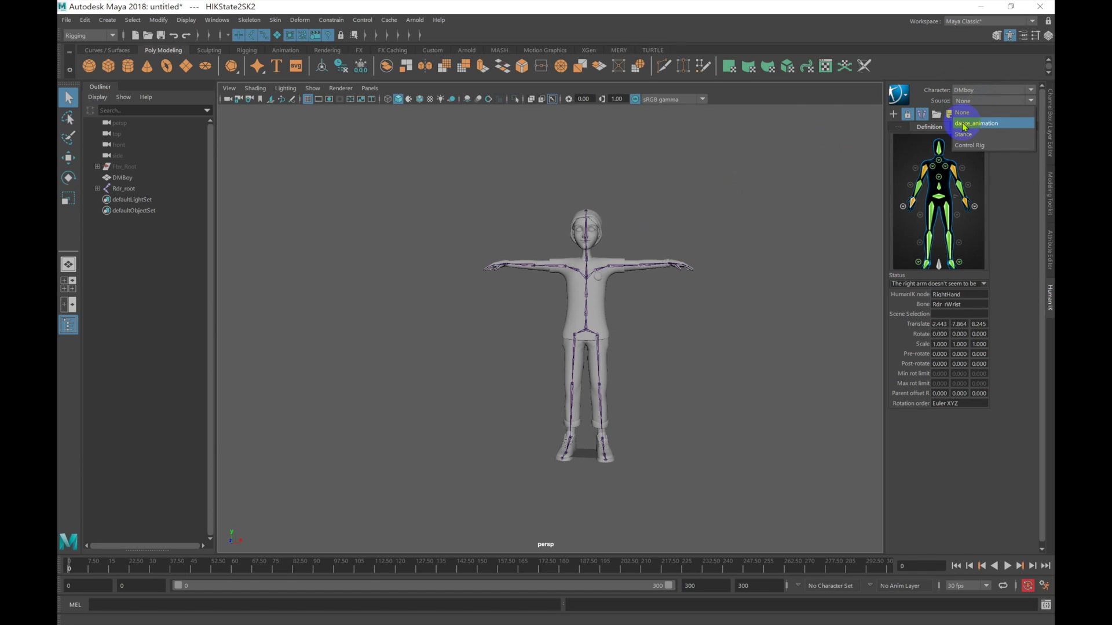
left_click(1003, 123)
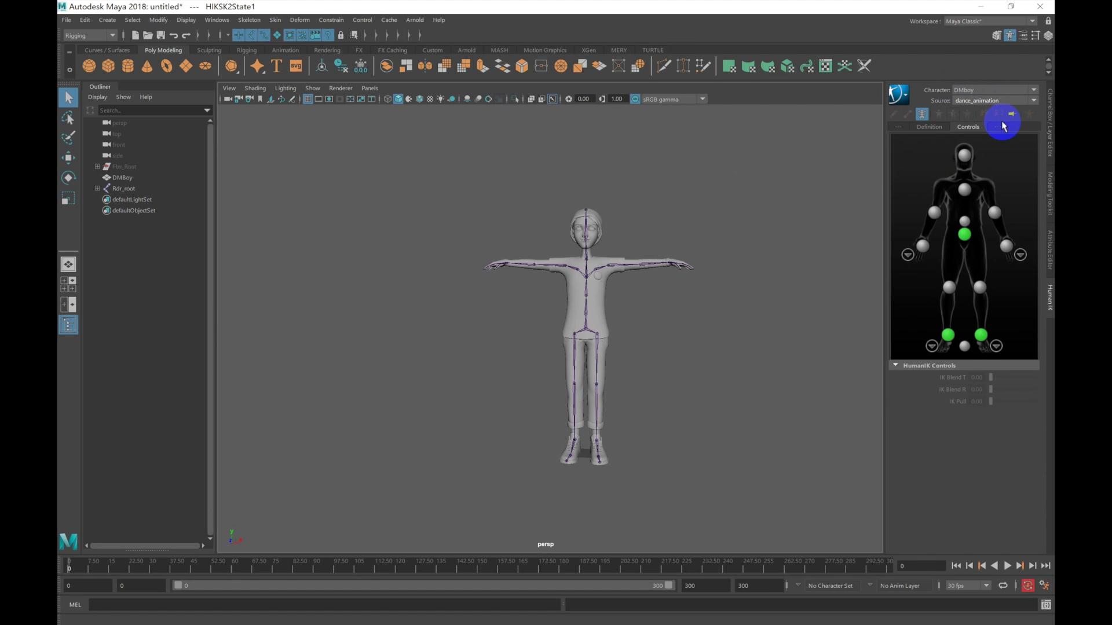
left_click(84, 566)
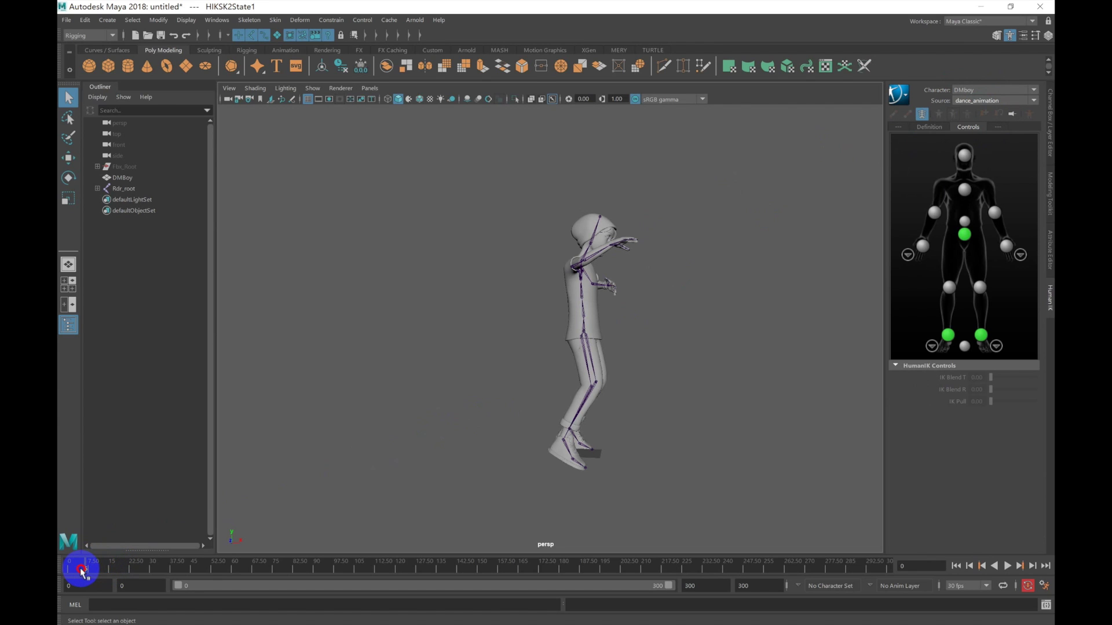
mouse_move(82, 570)
left_mouse_down()
mouse_move(886, 565)
mouse_move(87, 567)
left_mouse_up()
- Bake the retargeted dance animation to the DMboy skeleton
left_click(894, 94)
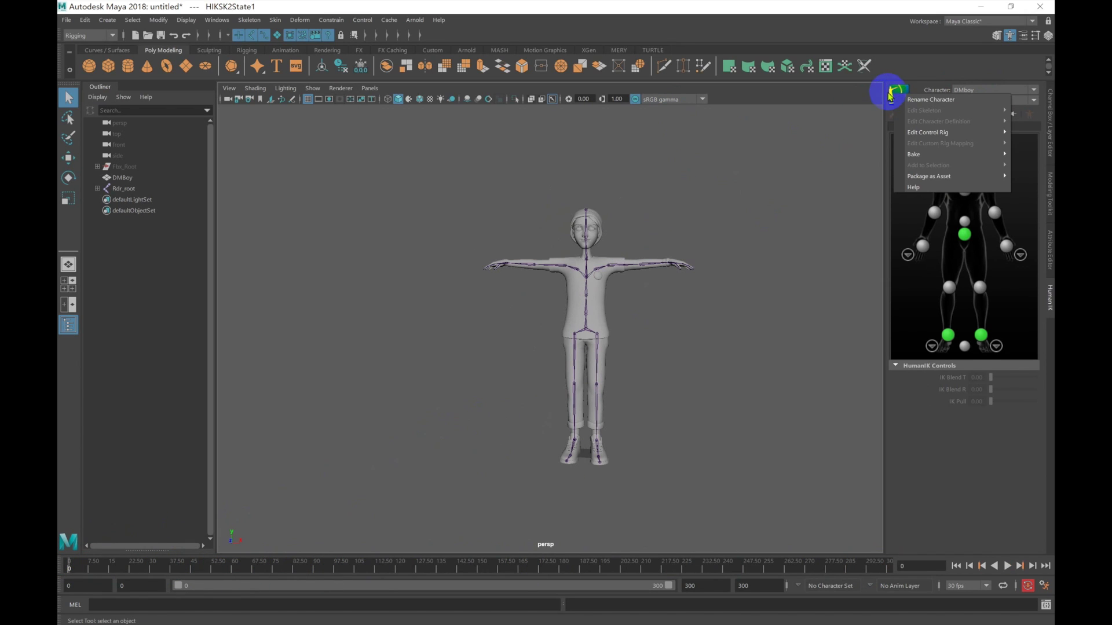
mouse_move(923, 154)
left_click(851, 155)
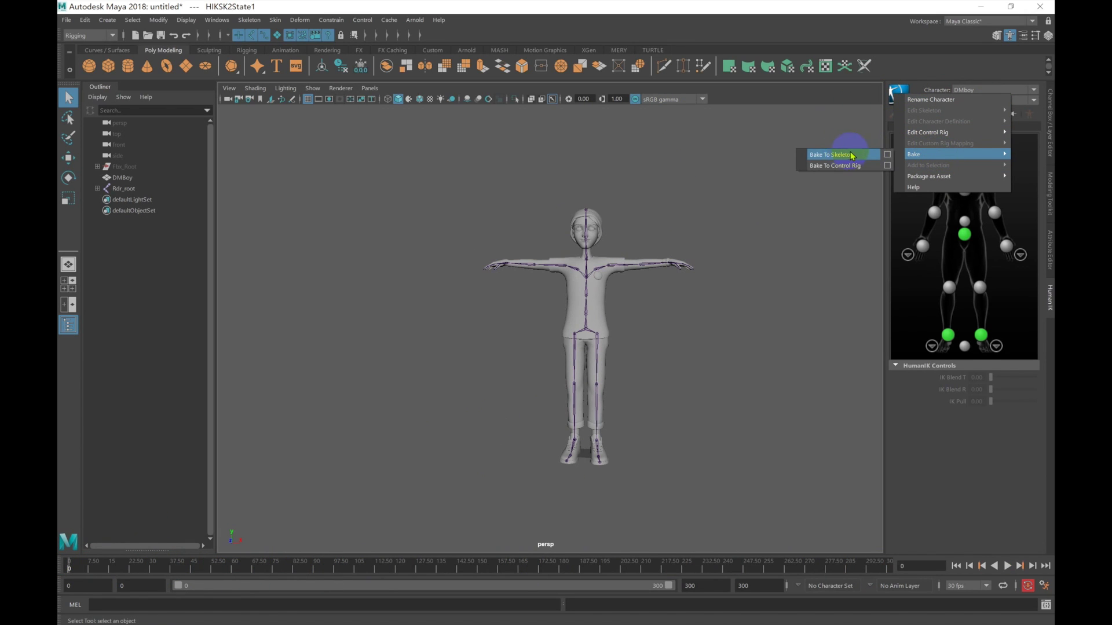